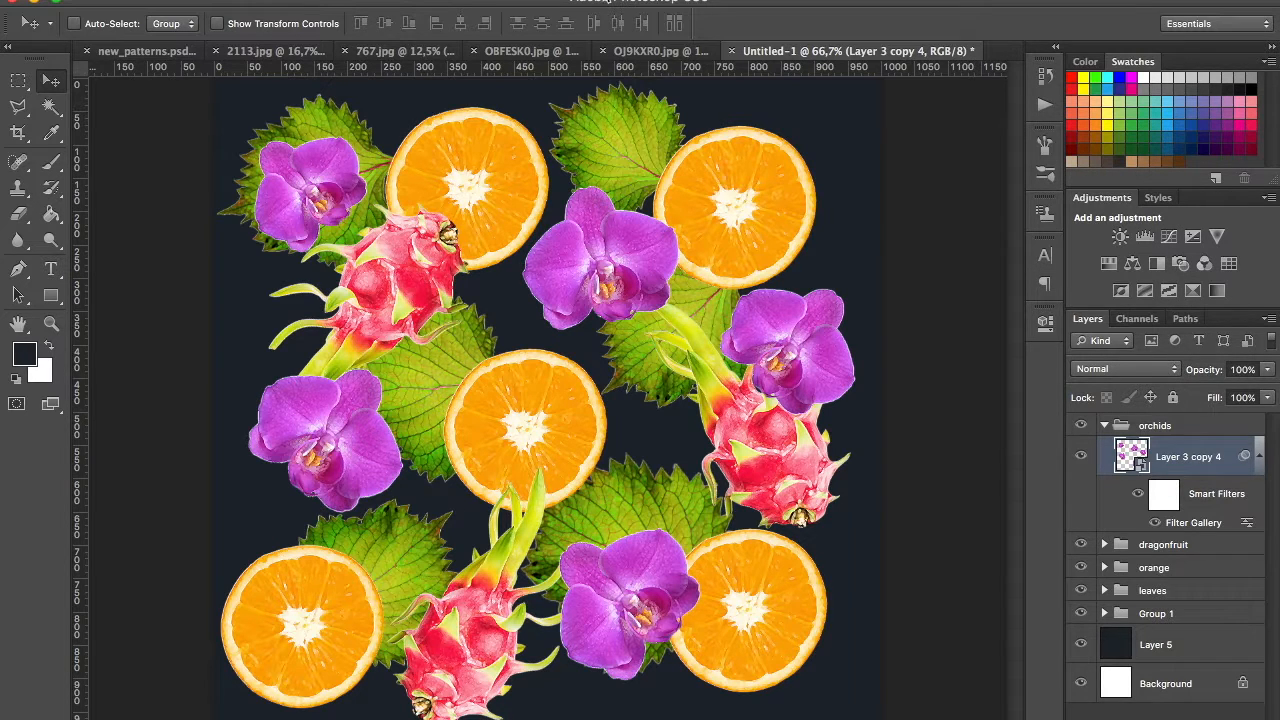
click(607, 2)
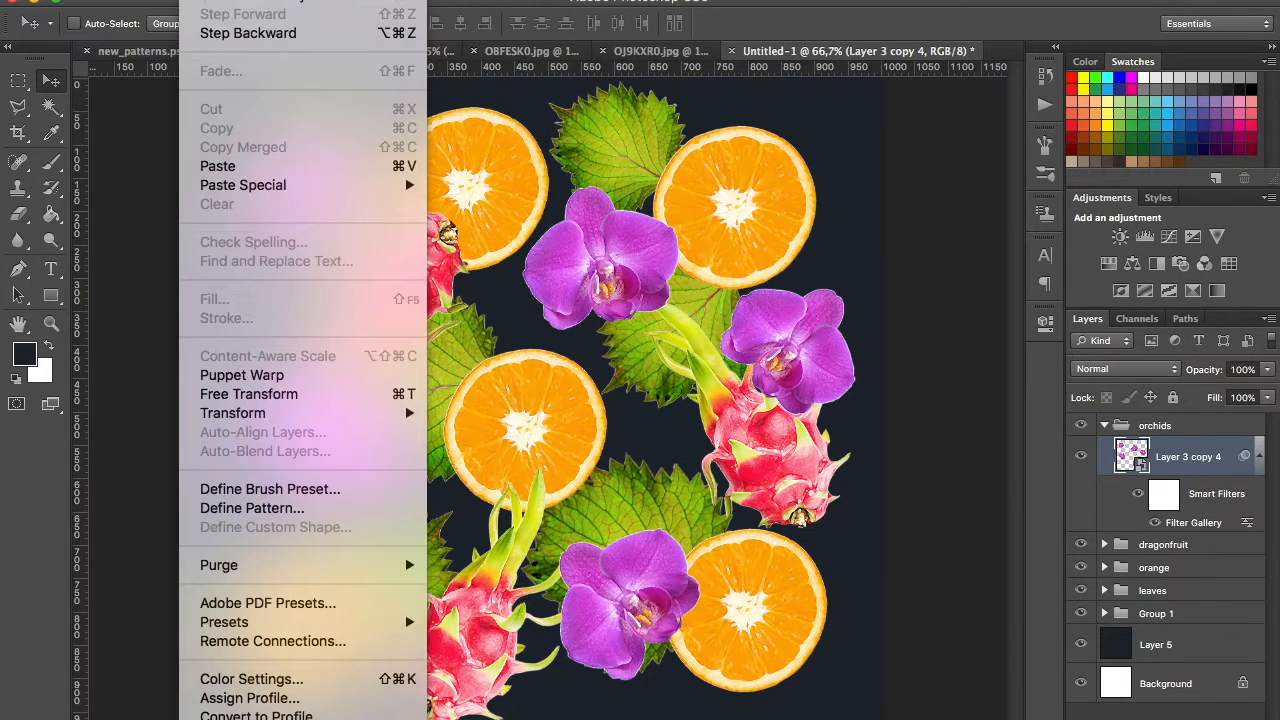
mouse_move(300, 2)
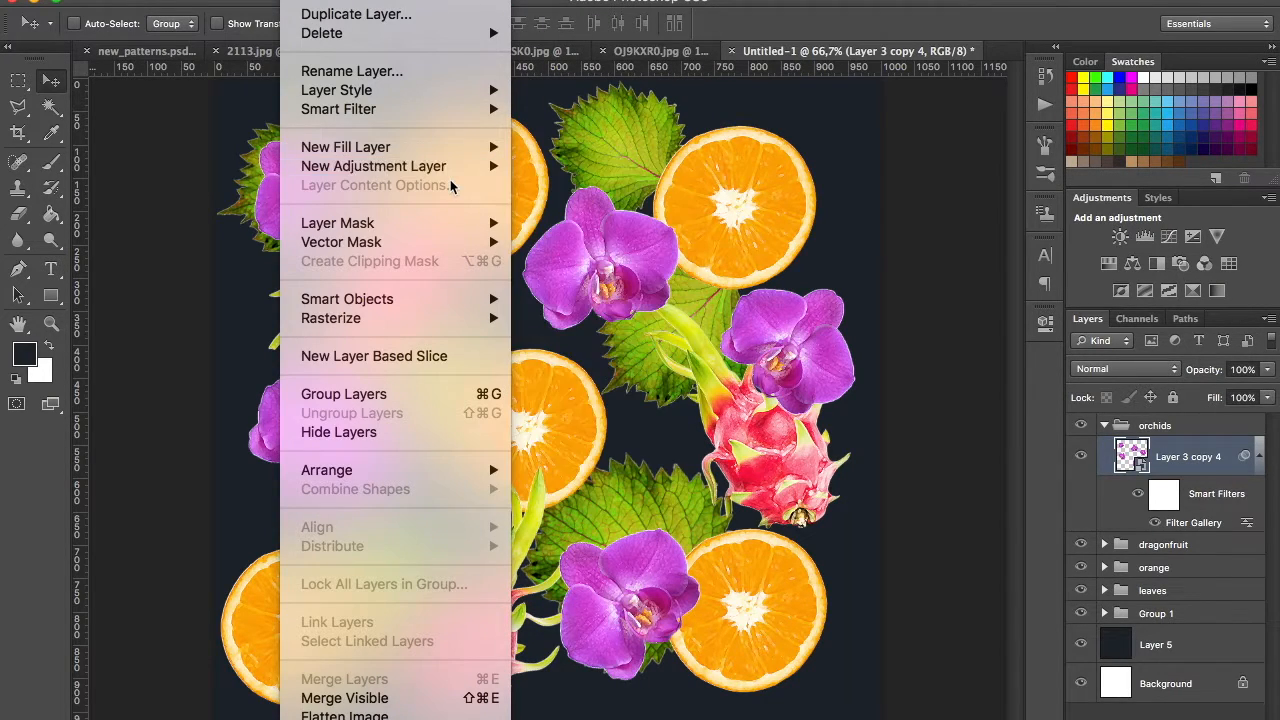
mouse_move(466, 168)
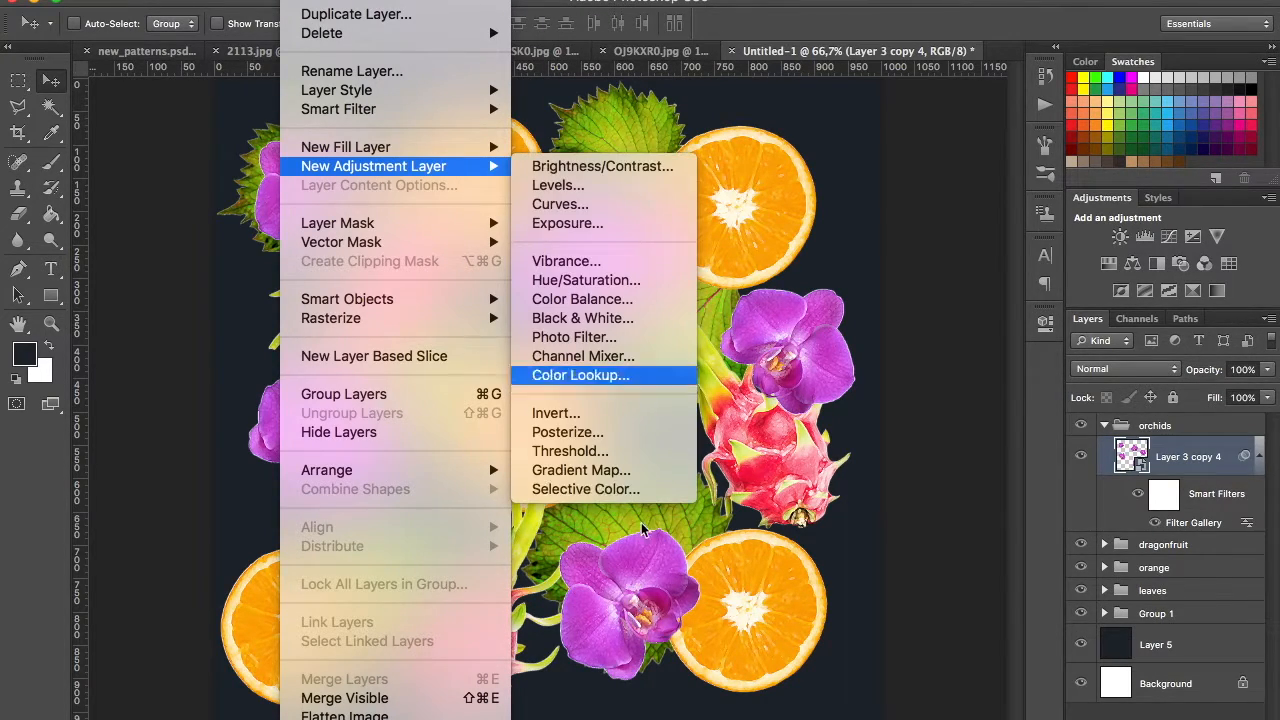
click(979, 507)
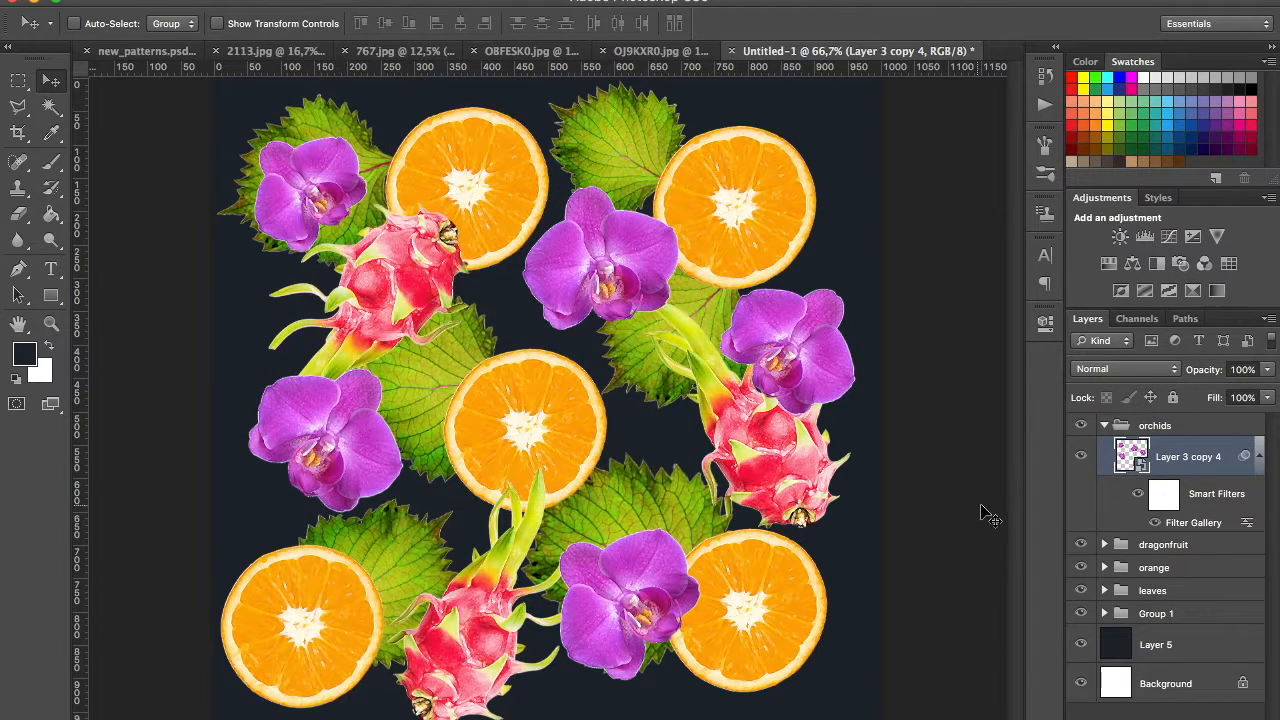
Step: Add a Channel Mixer adjustment clipped to the orchids layer, with Blue as its output channel
click(1205, 264)
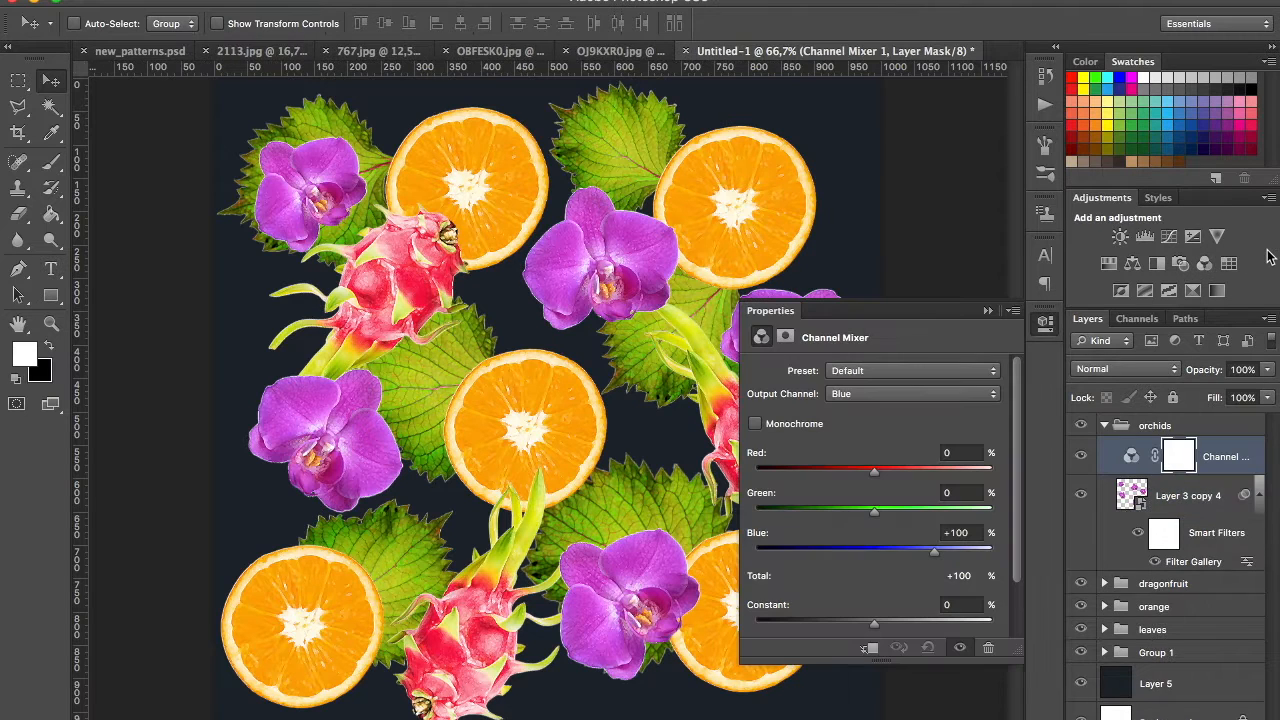
alt+click(1231, 471)
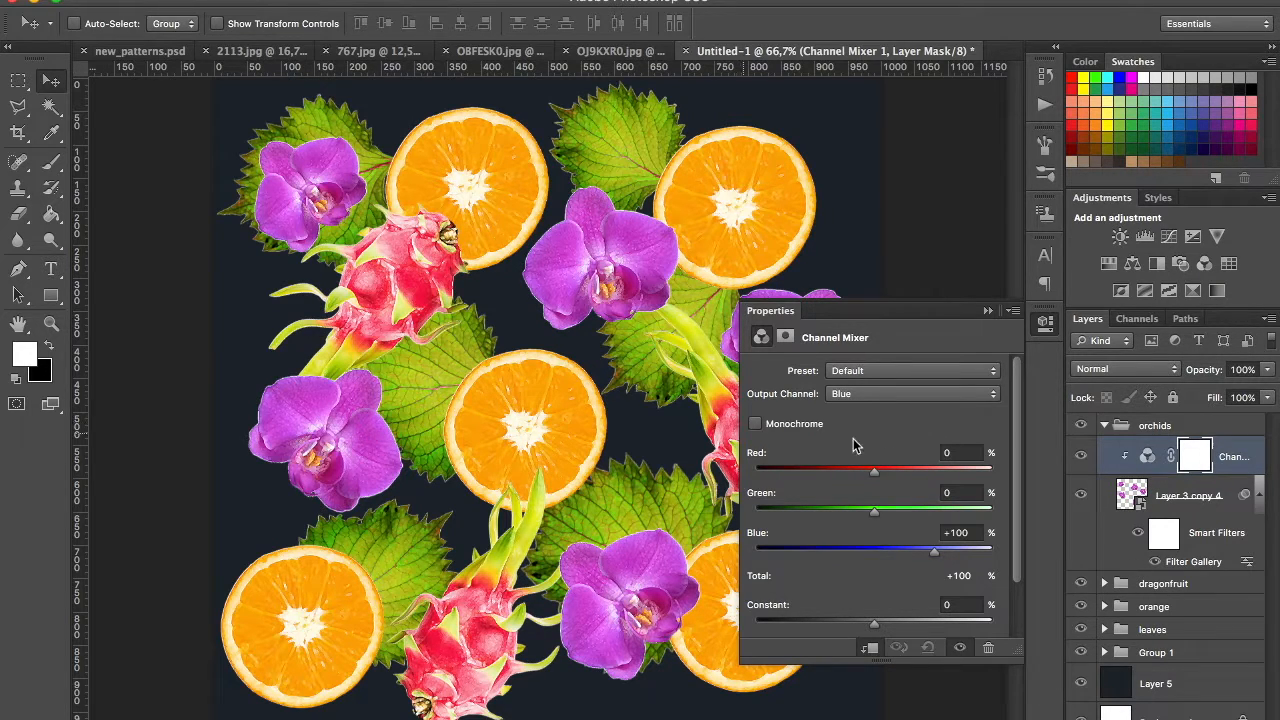
click(874, 396)
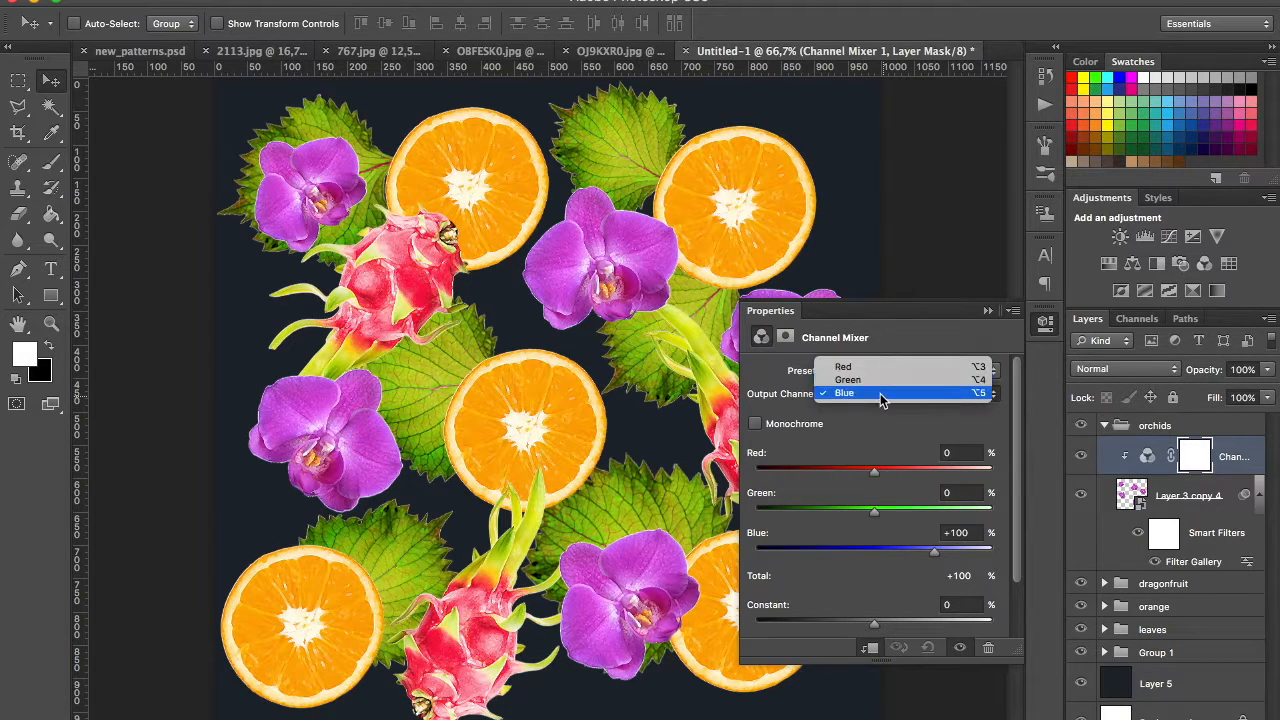
click(905, 455)
Step: Try out the orchids' Blue output channel by shifting its Red share and cutting its Blue share to near zero
drag(874, 471, 960, 469)
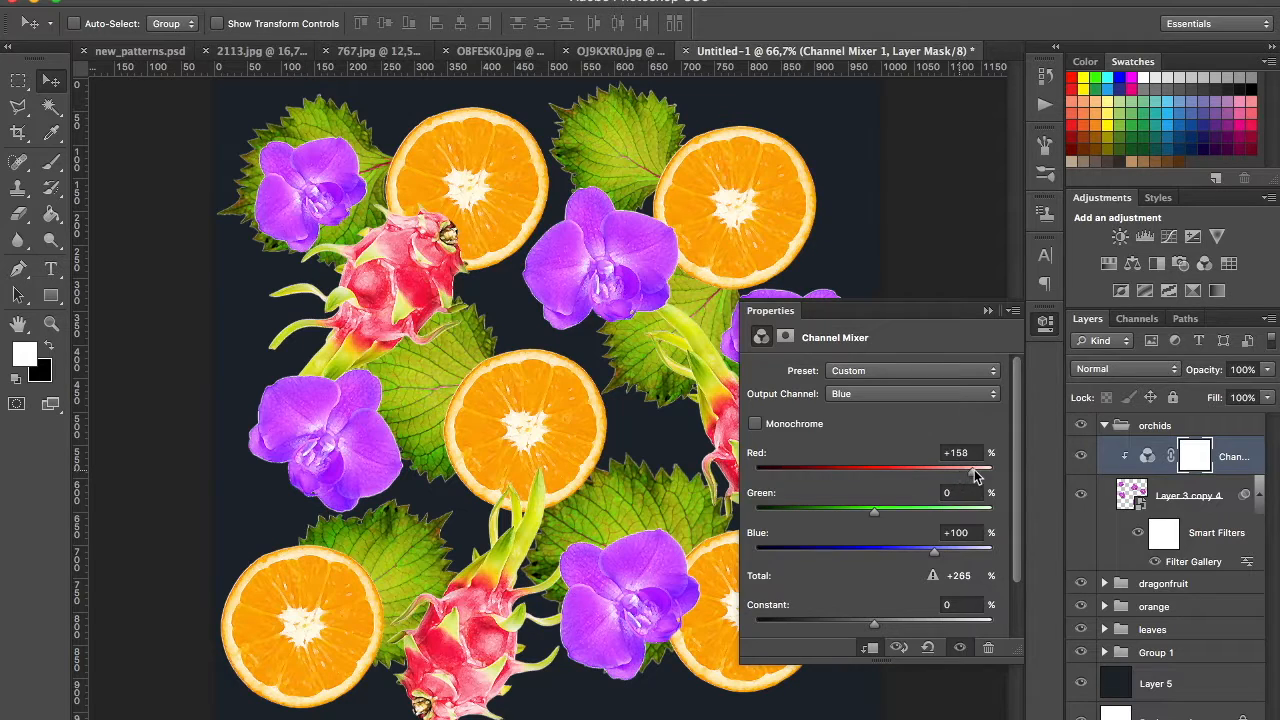
drag(975, 470, 877, 518)
drag(936, 556, 880, 552)
Step: Set the orchids' Green output channel to Red +3, Green +99 and Blue +13
click(884, 394)
click(848, 380)
drag(868, 478, 973, 469)
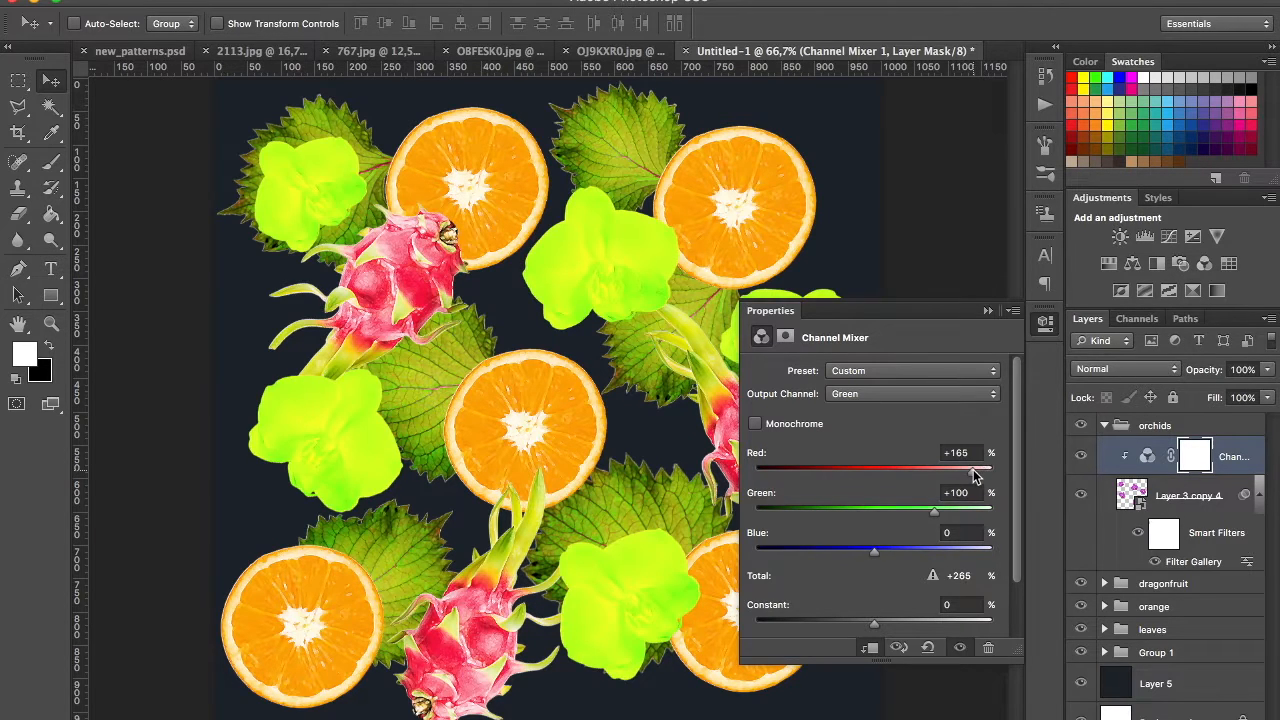
drag(884, 476, 879, 470)
mouse_move(933, 511)
mouse_down()
mouse_move(754, 510)
mouse_move(1006, 502)
mouse_move(935, 512)
mouse_up()
mouse_move(874, 550)
mouse_down()
mouse_move(771, 551)
mouse_move(990, 555)
mouse_move(882, 558)
mouse_up()
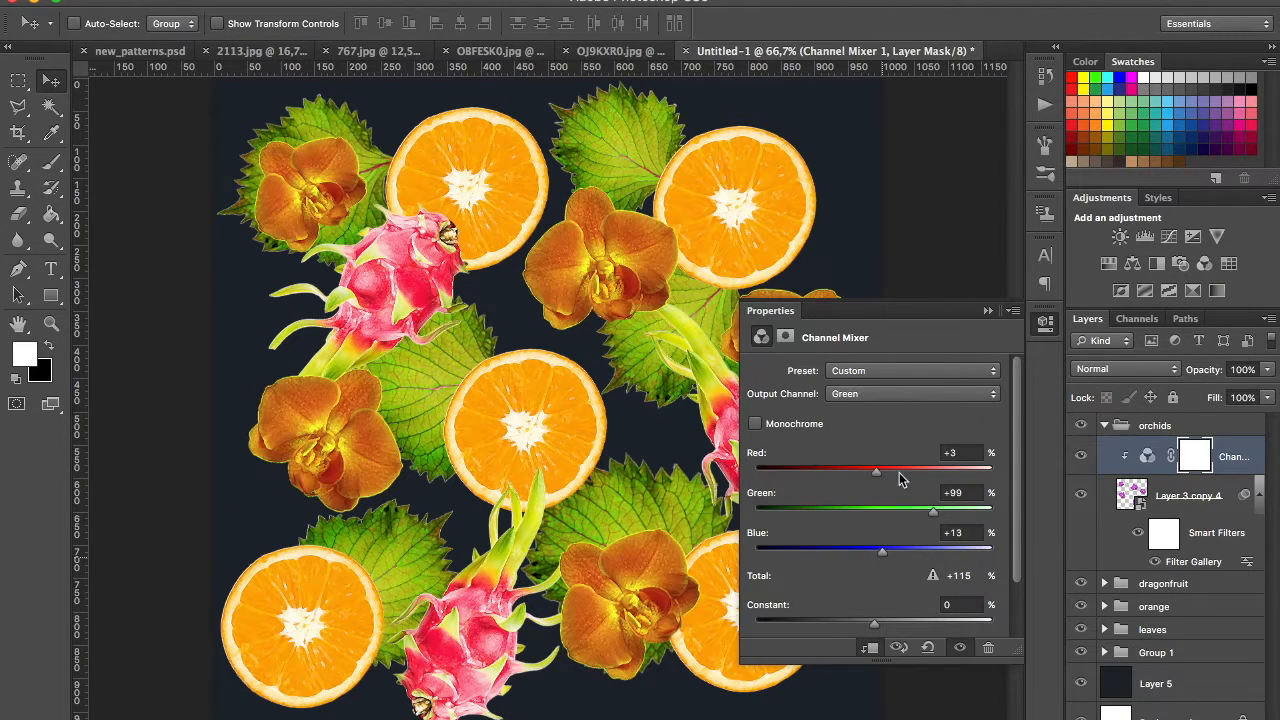
Step: Set the orchids' Red output channel to Red +138, Green +7 and Blue +161
click(885, 393)
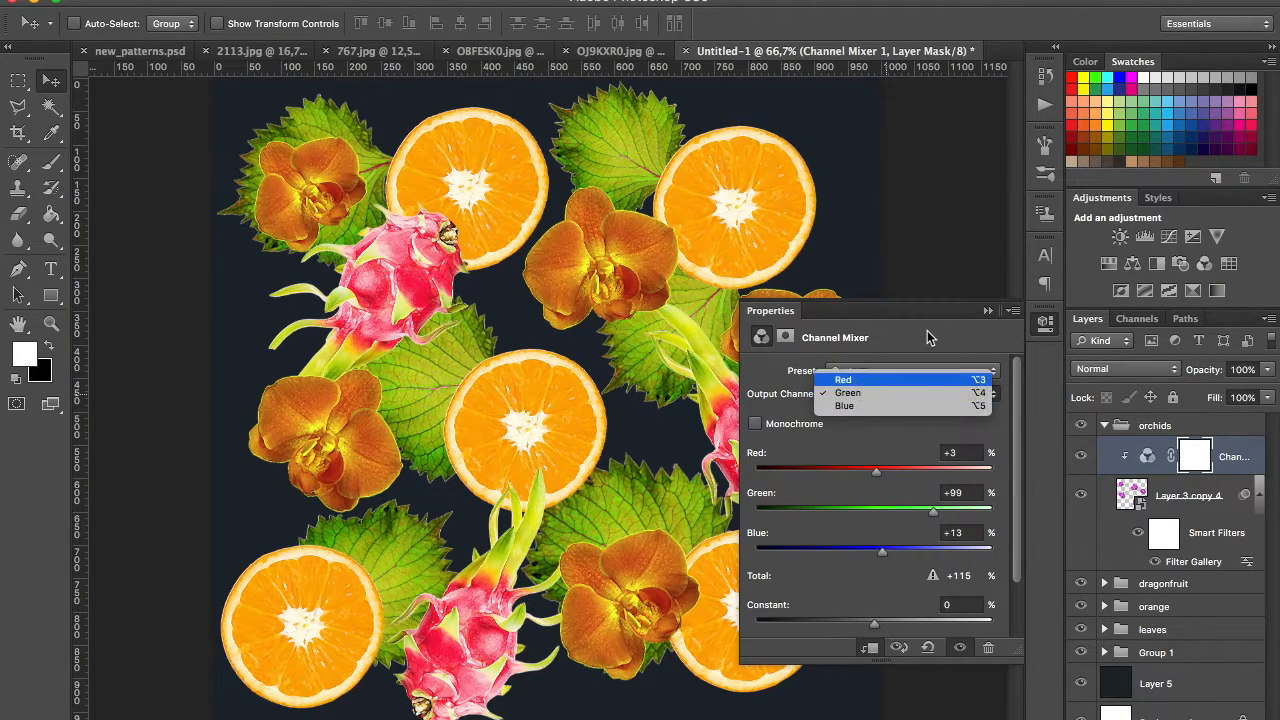
click(845, 380)
drag(929, 480, 970, 550)
click(932, 398)
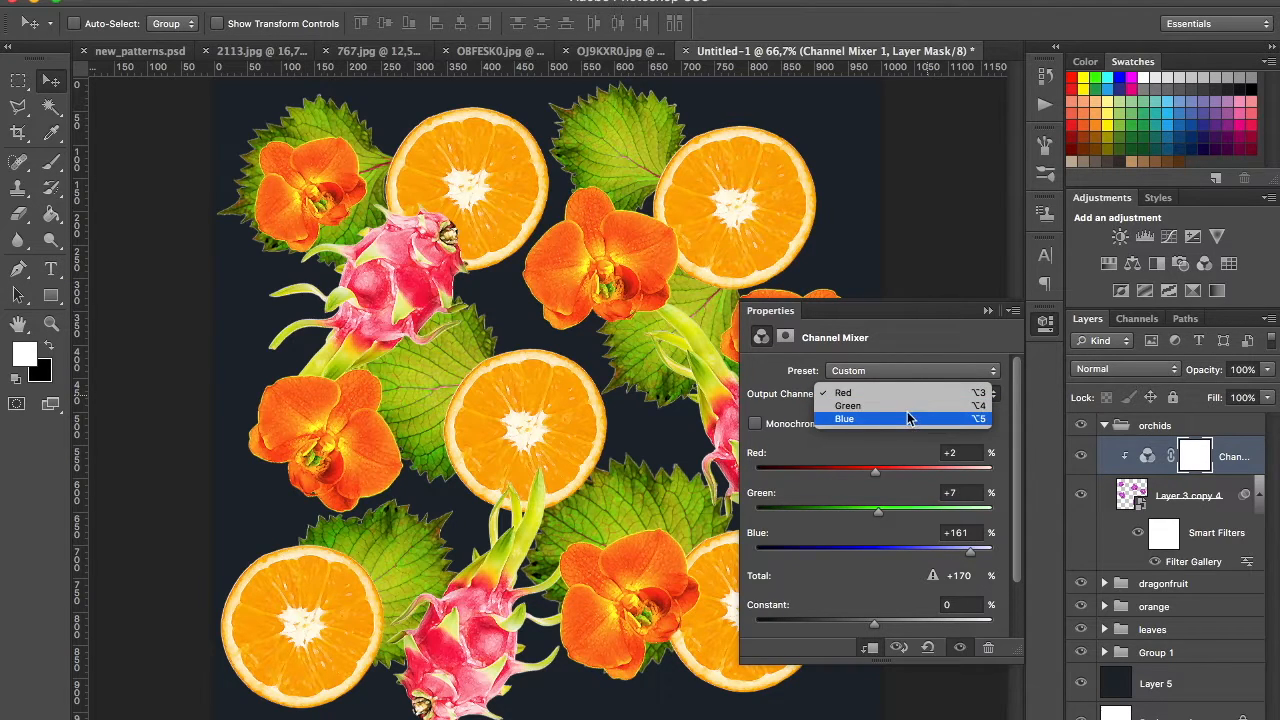
click(884, 470)
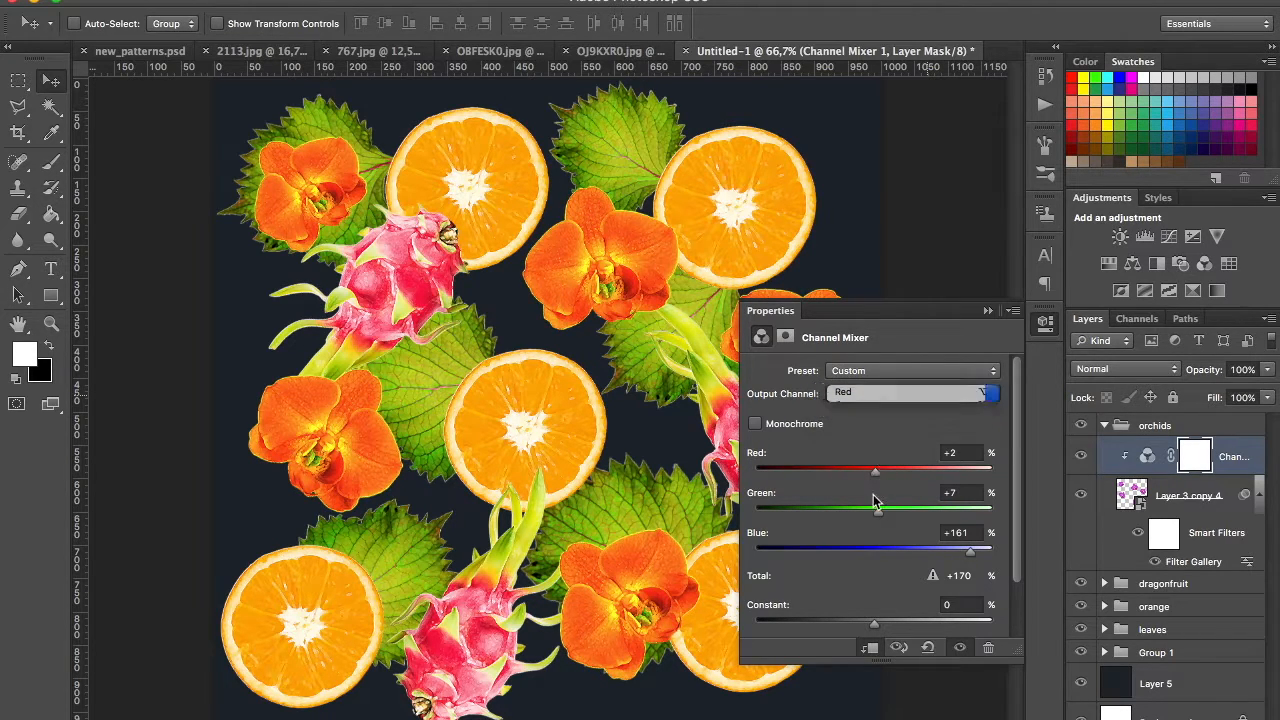
drag(878, 472, 940, 476)
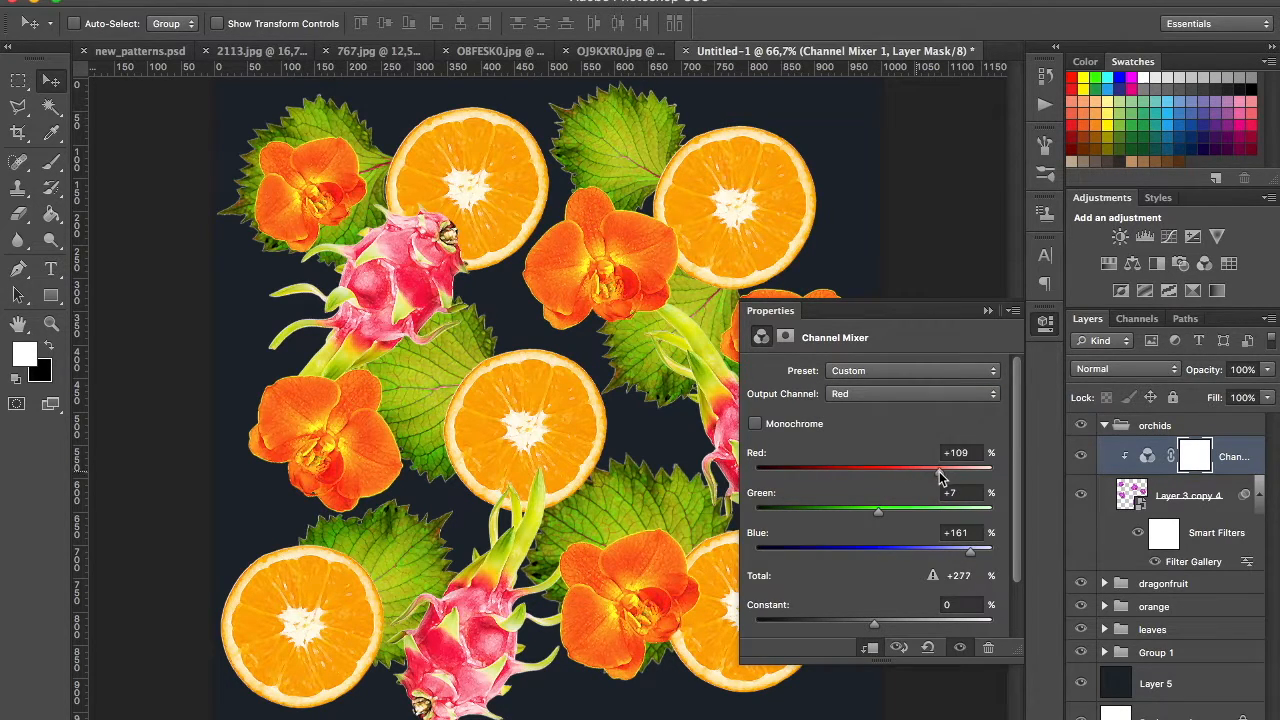
Step: Set the orchids' Green output channel to Red 0, Green +121 and Blue +45
click(926, 398)
click(886, 410)
drag(928, 514, 955, 515)
drag(882, 551, 946, 513)
drag(889, 471, 875, 471)
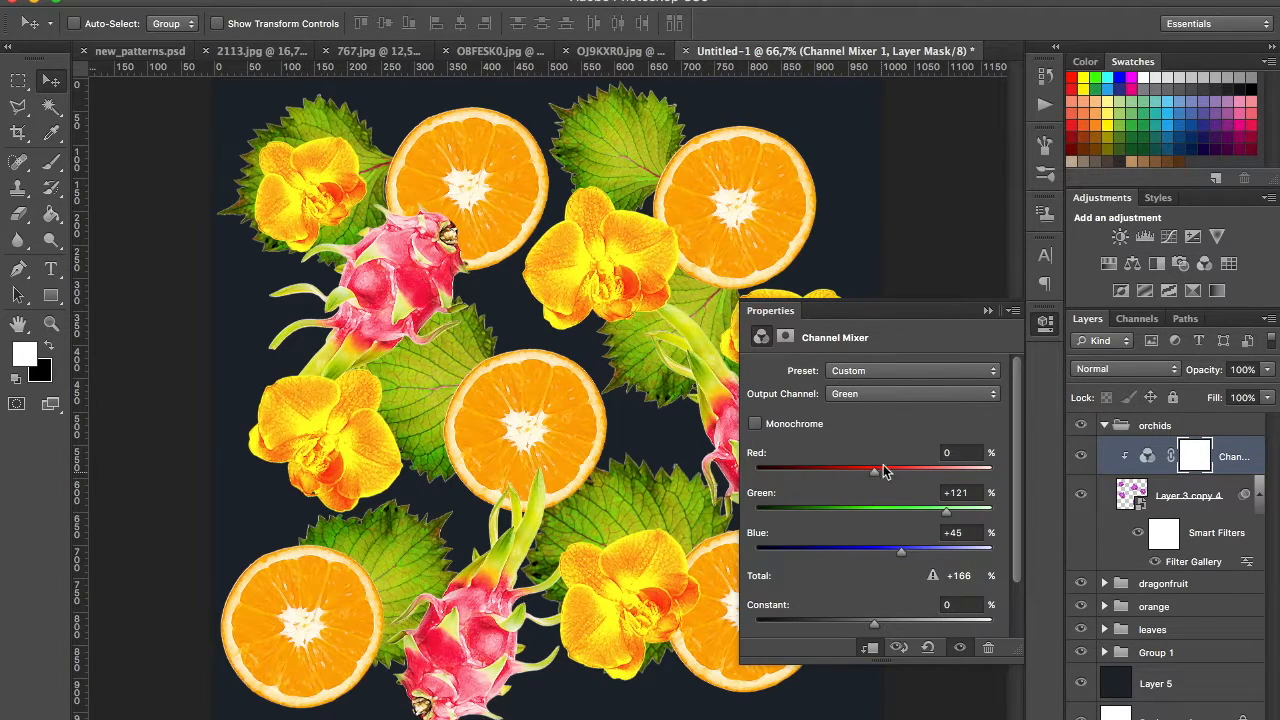
Step: Set the orchids' Blue output channel to Red +61, Green -66 and Blue +153, then collapse the orchids group
click(908, 395)
click(893, 407)
drag(892, 552, 960, 555)
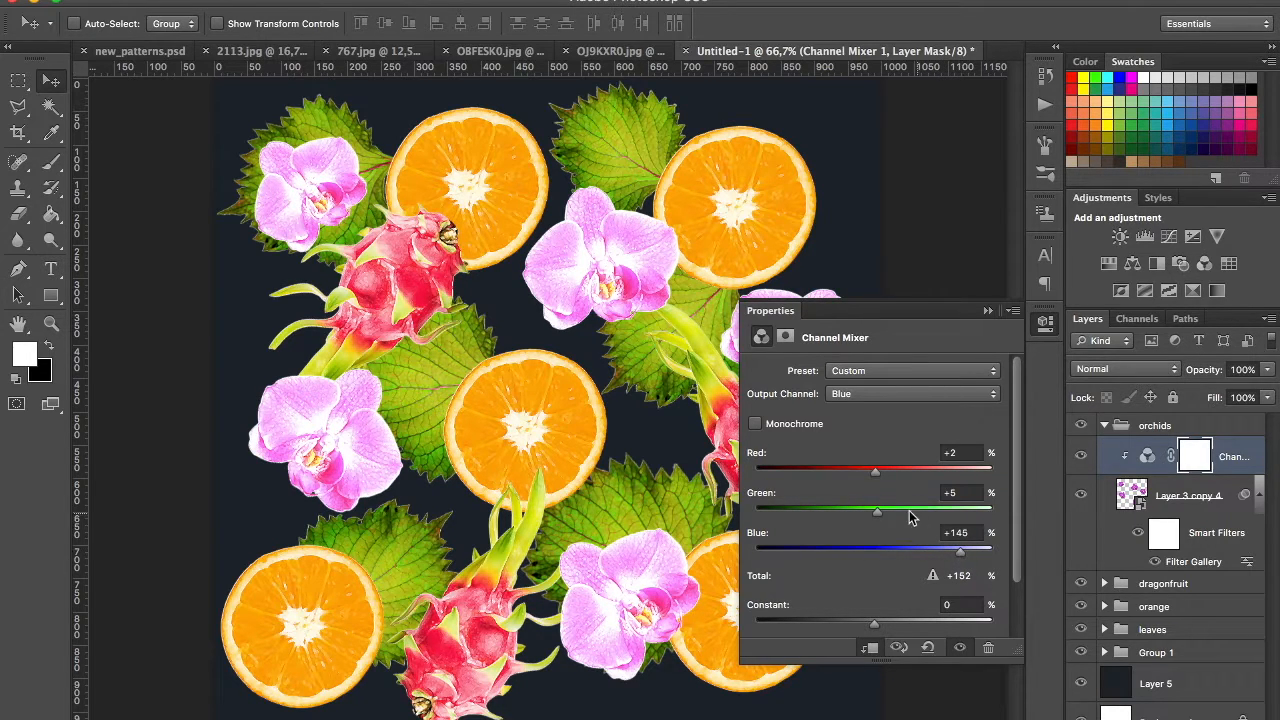
drag(878, 513, 846, 515)
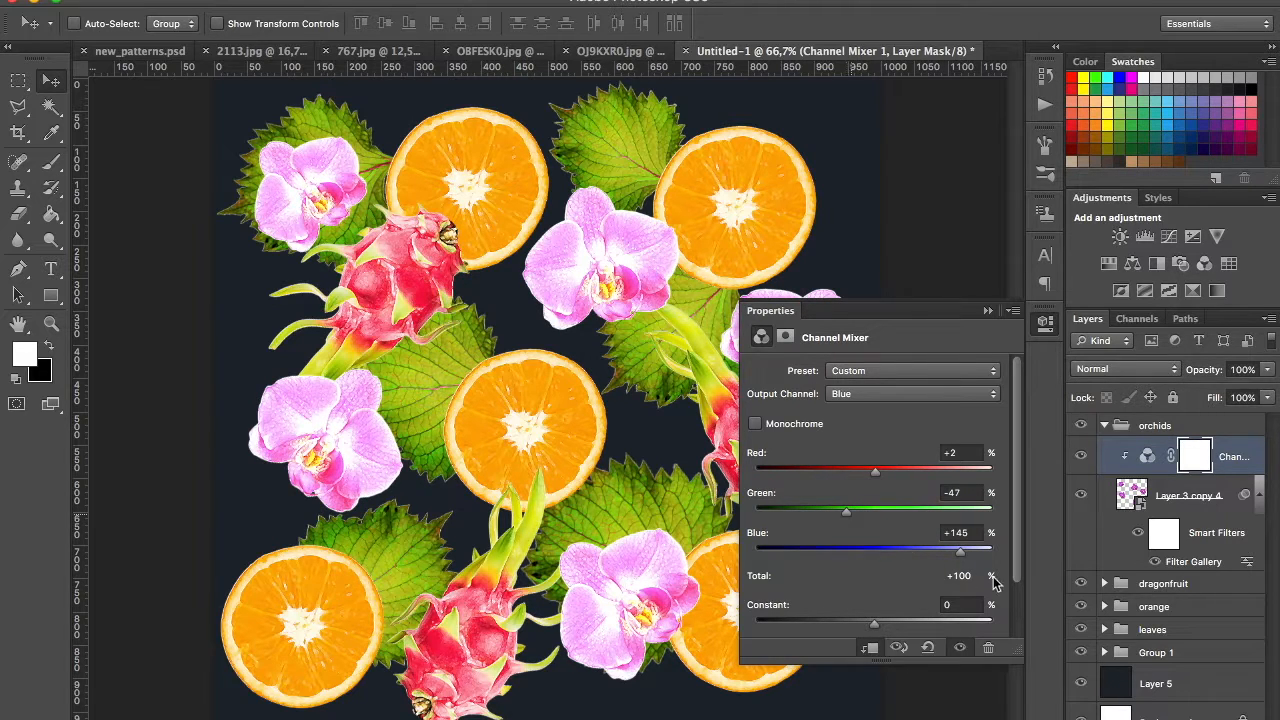
drag(961, 552, 968, 551)
drag(876, 475, 941, 469)
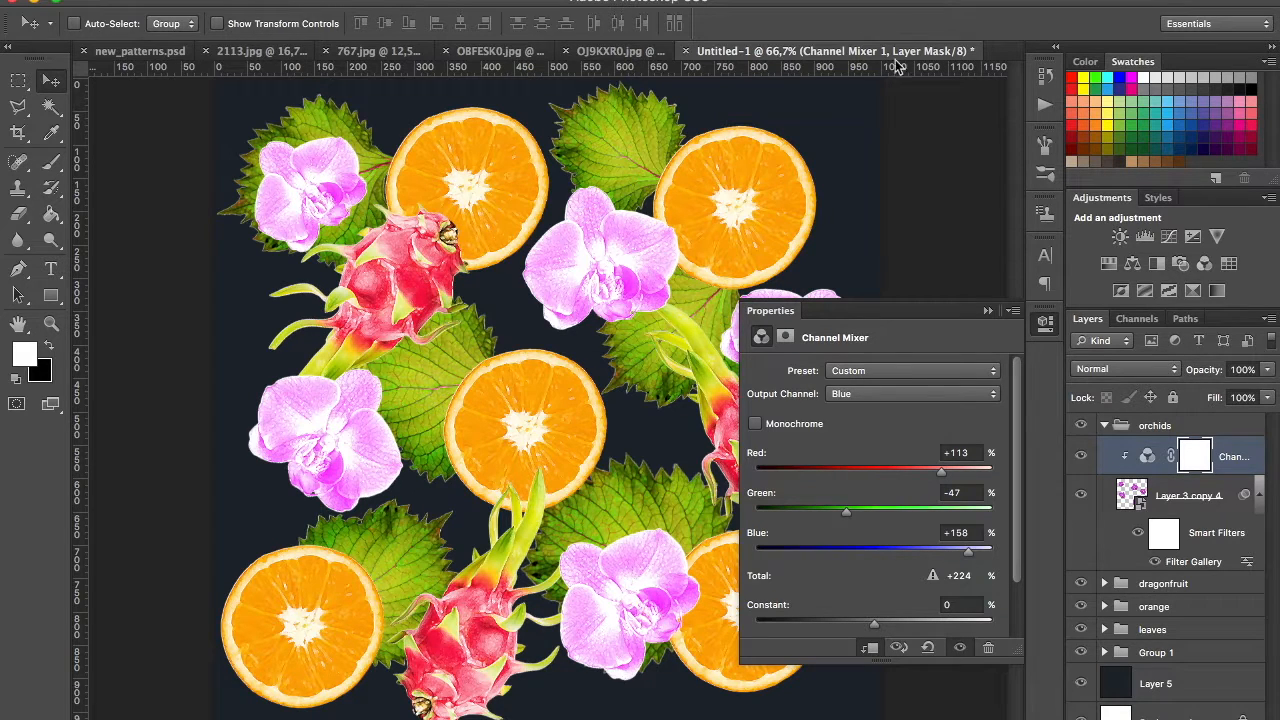
drag(847, 512, 835, 512)
drag(926, 469, 910, 471)
drag(966, 556, 964, 558)
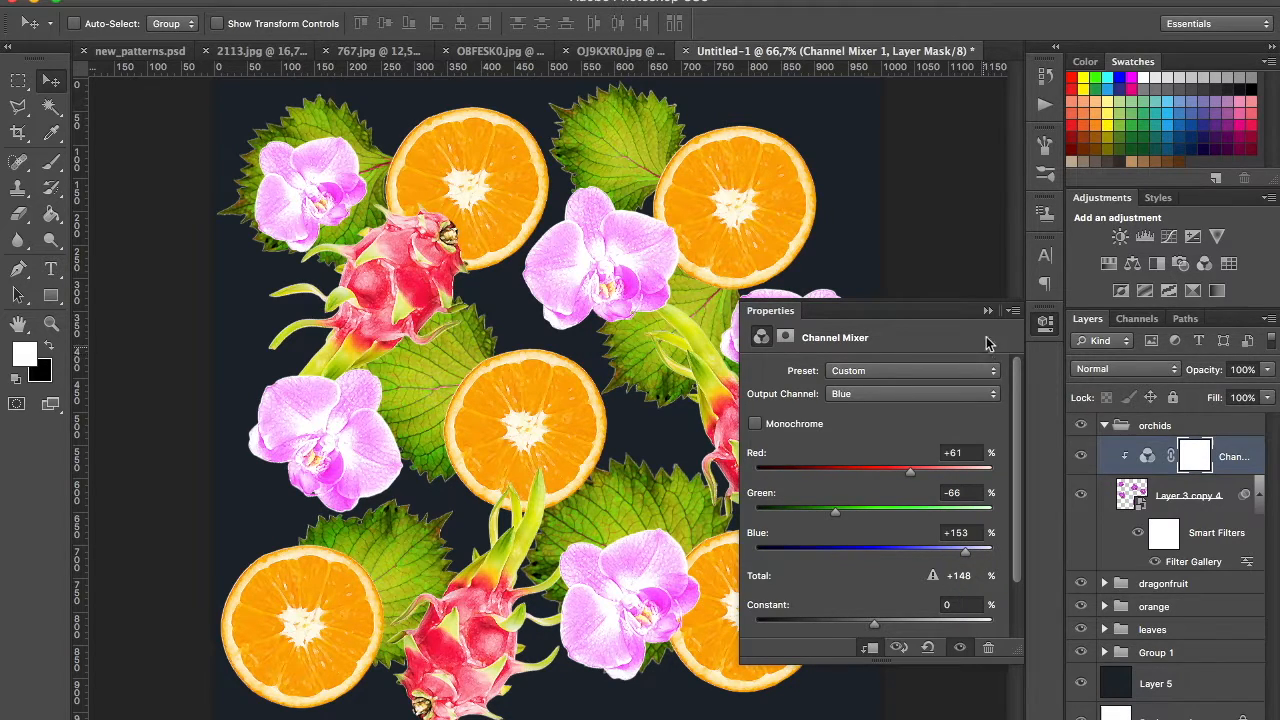
click(987, 311)
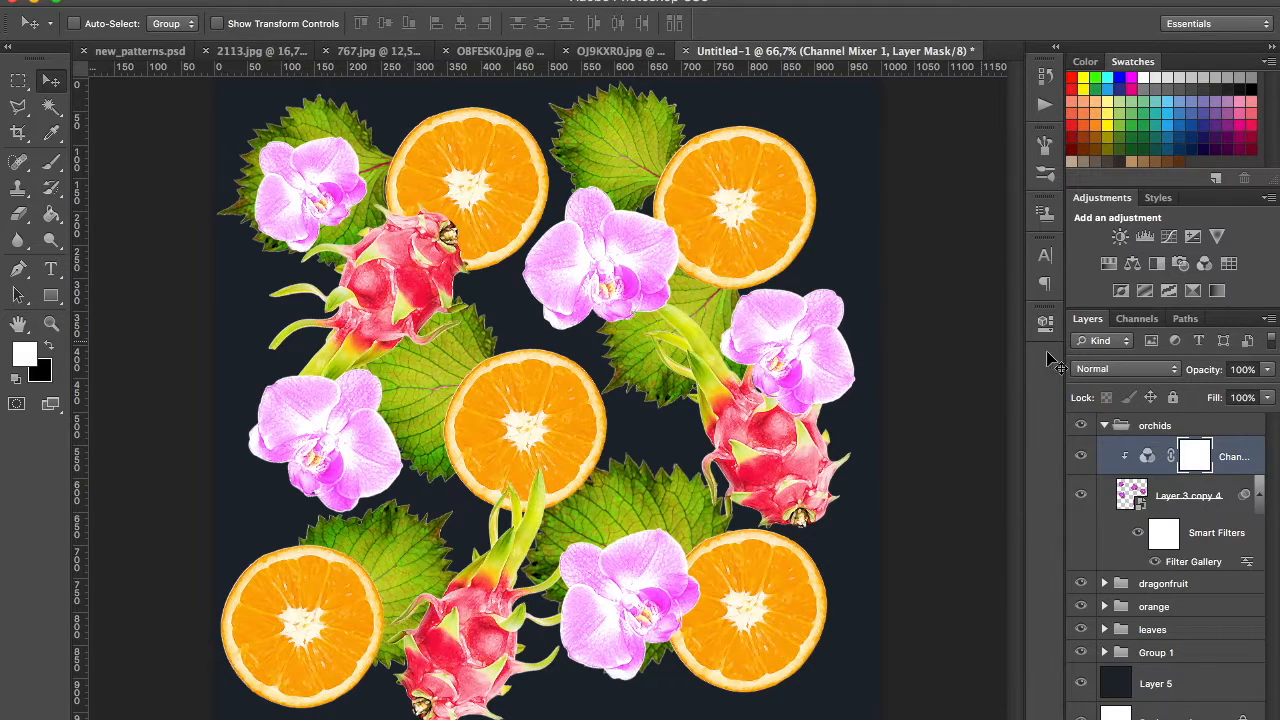
click(1104, 425)
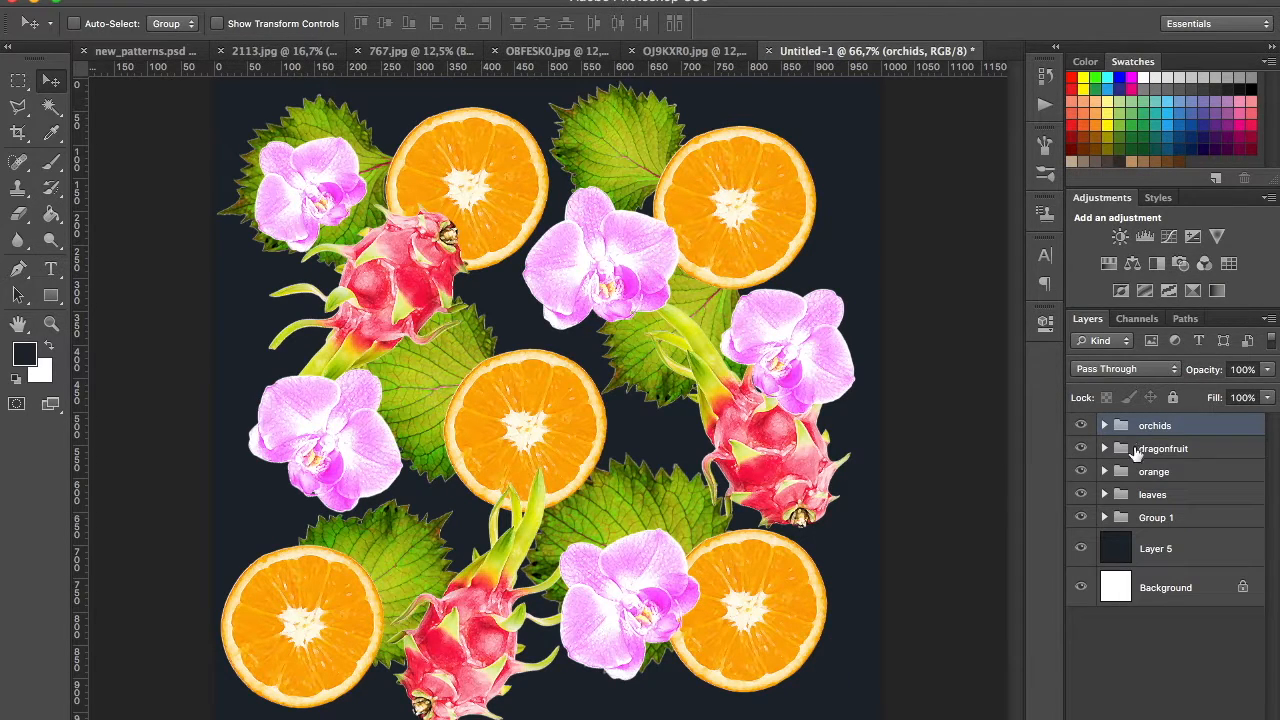
Step: Add a Hue/Saturation adjustment clipped to Layer 2 copy 2 in the dragonfruit group
click(1104, 449)
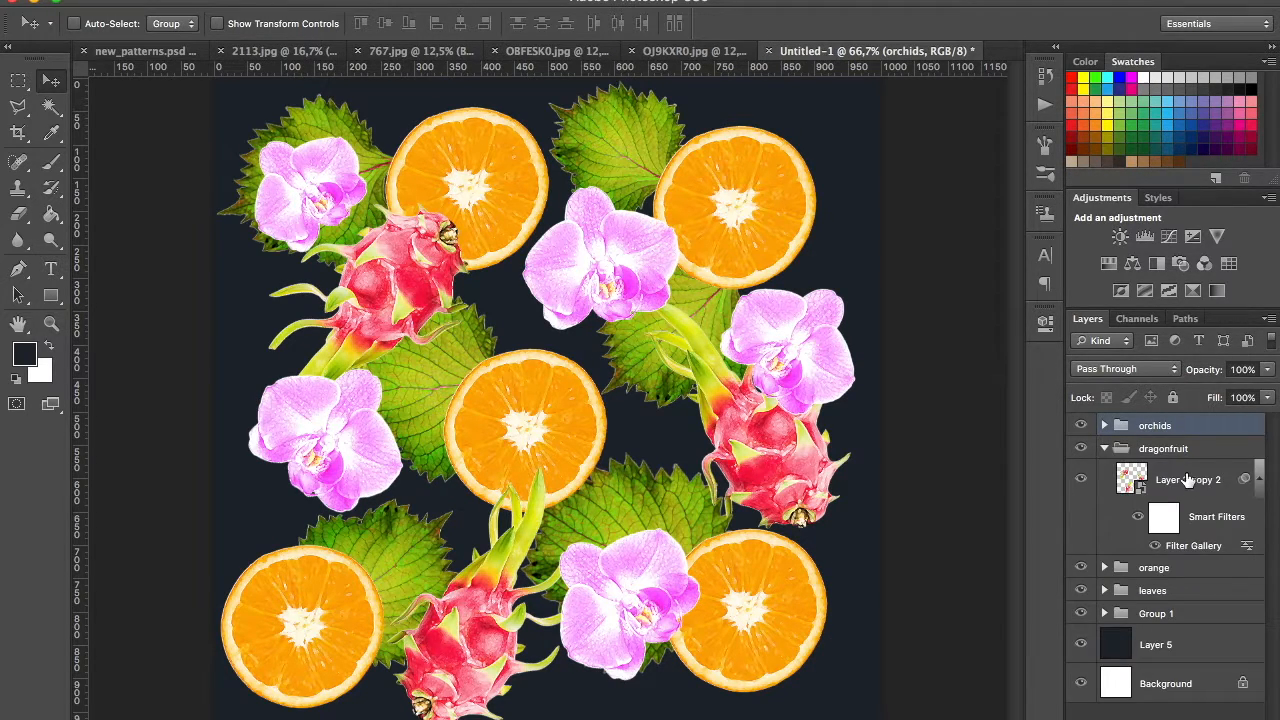
click(1190, 481)
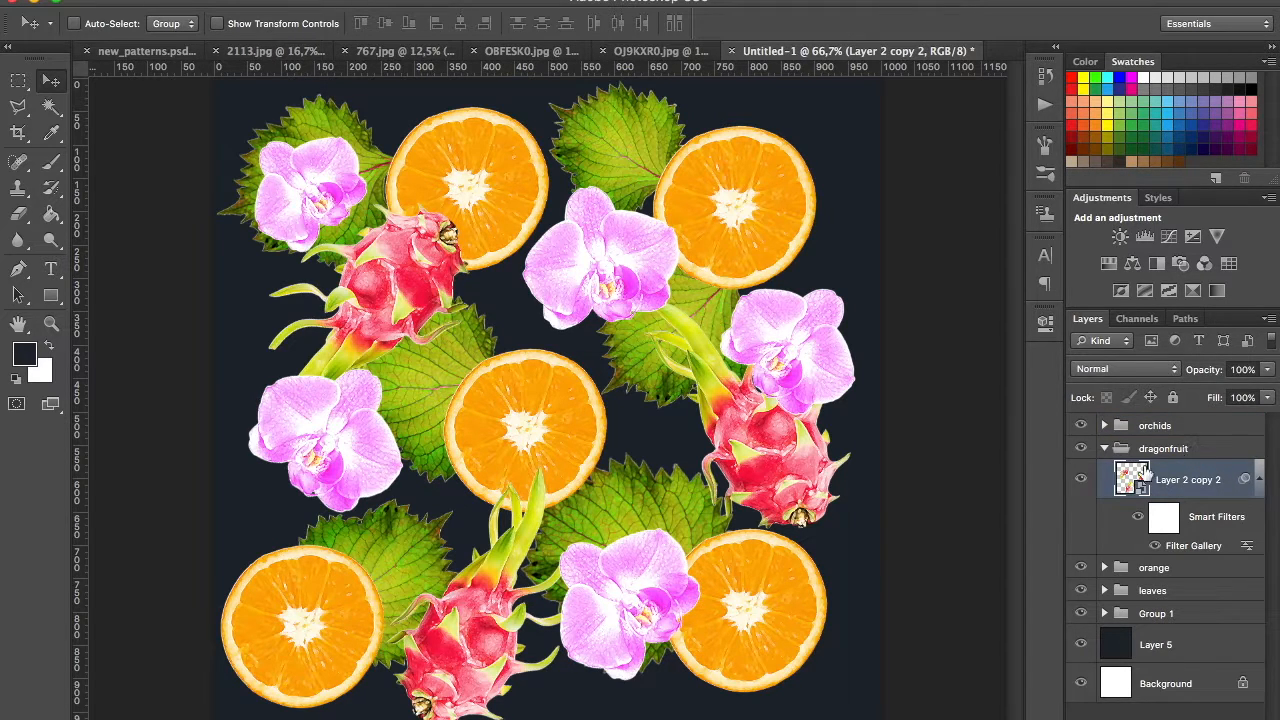
click(1109, 264)
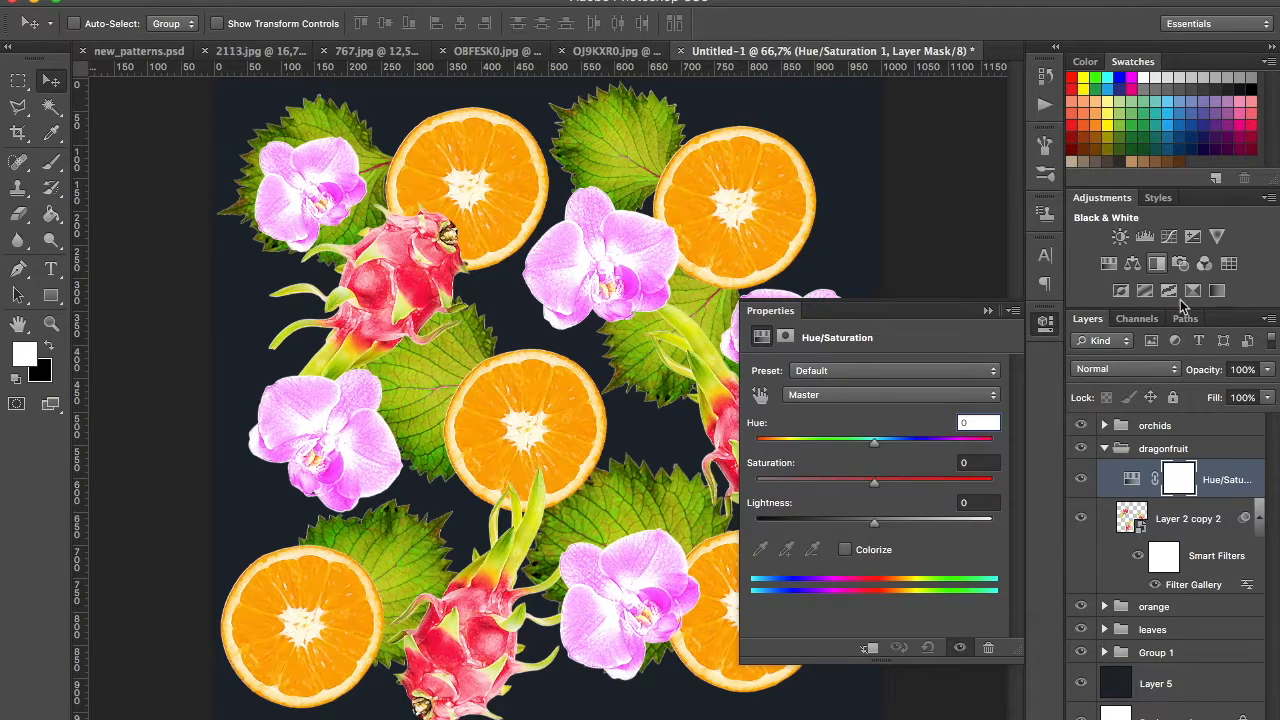
alt+click(1222, 494)
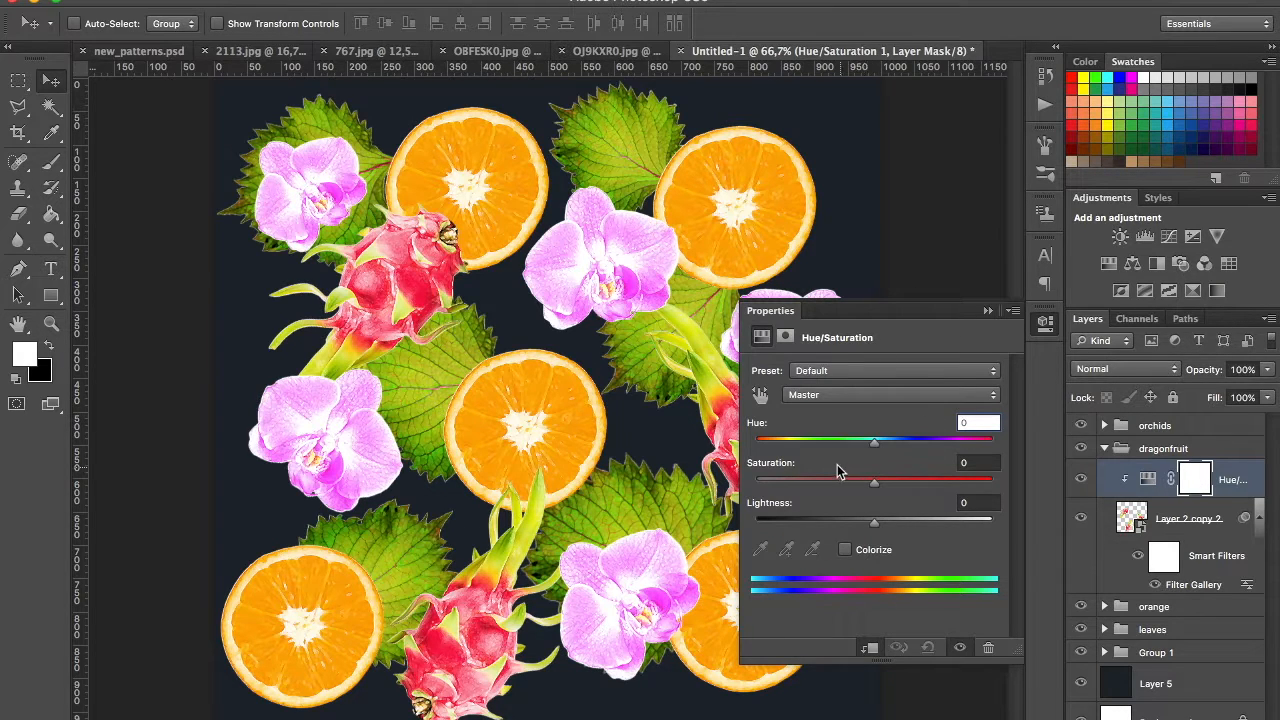
Step: Set the dragonfruit's Hue to -16, Saturation to +28 and Lightness to +9, and collapse its group
drag(866, 449, 886, 522)
mouse_move(856, 446)
mouse_down()
mouse_move(761, 446)
mouse_move(968, 447)
mouse_move(843, 452)
mouse_move(853, 448)
mouse_up()
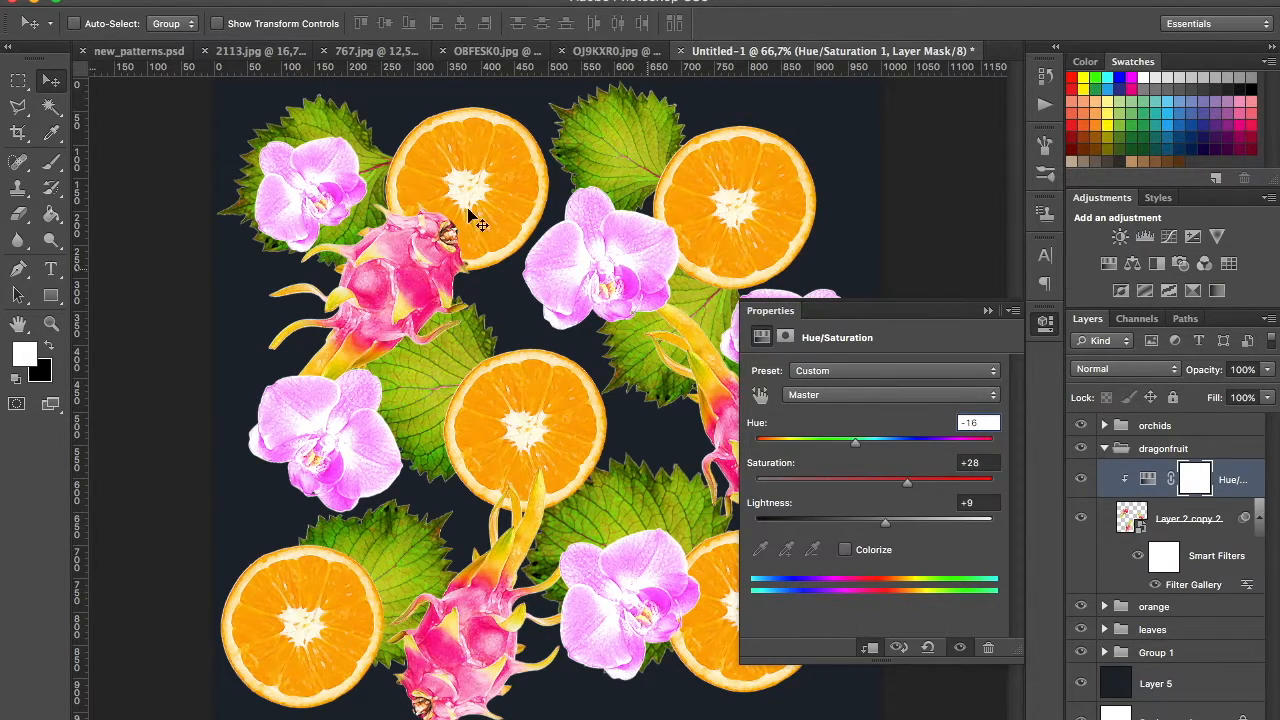
click(988, 311)
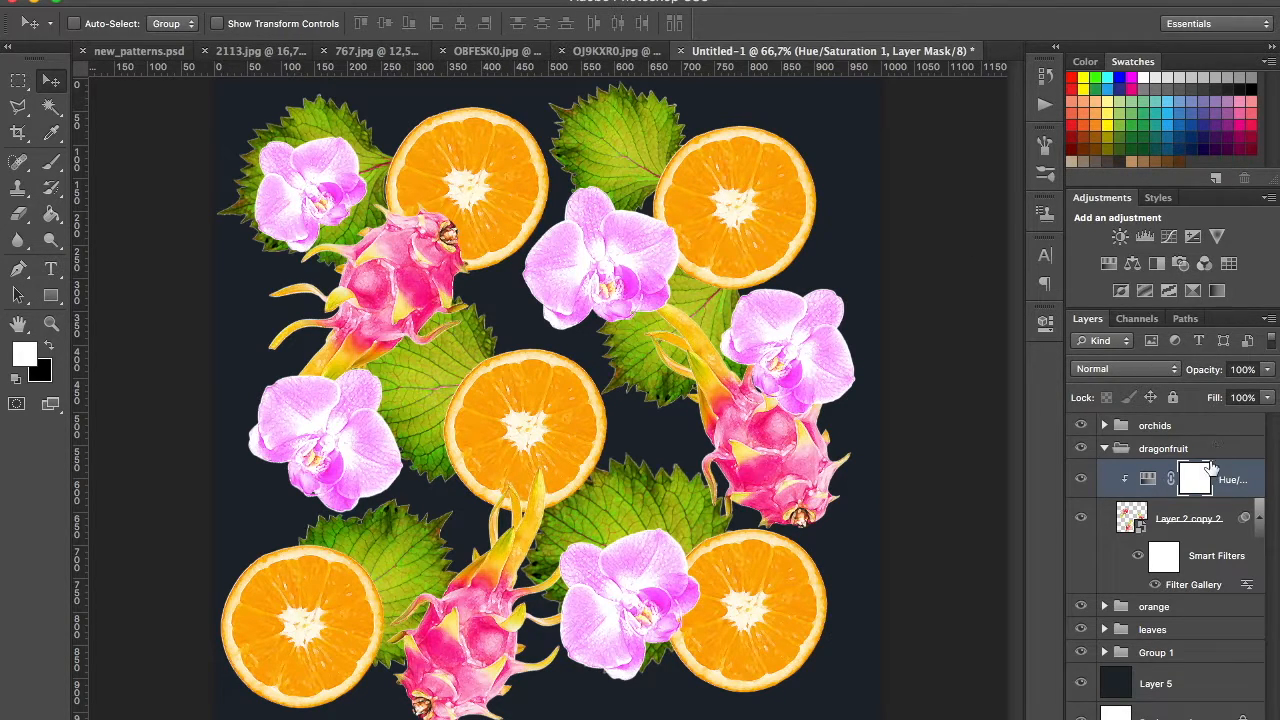
click(1104, 448)
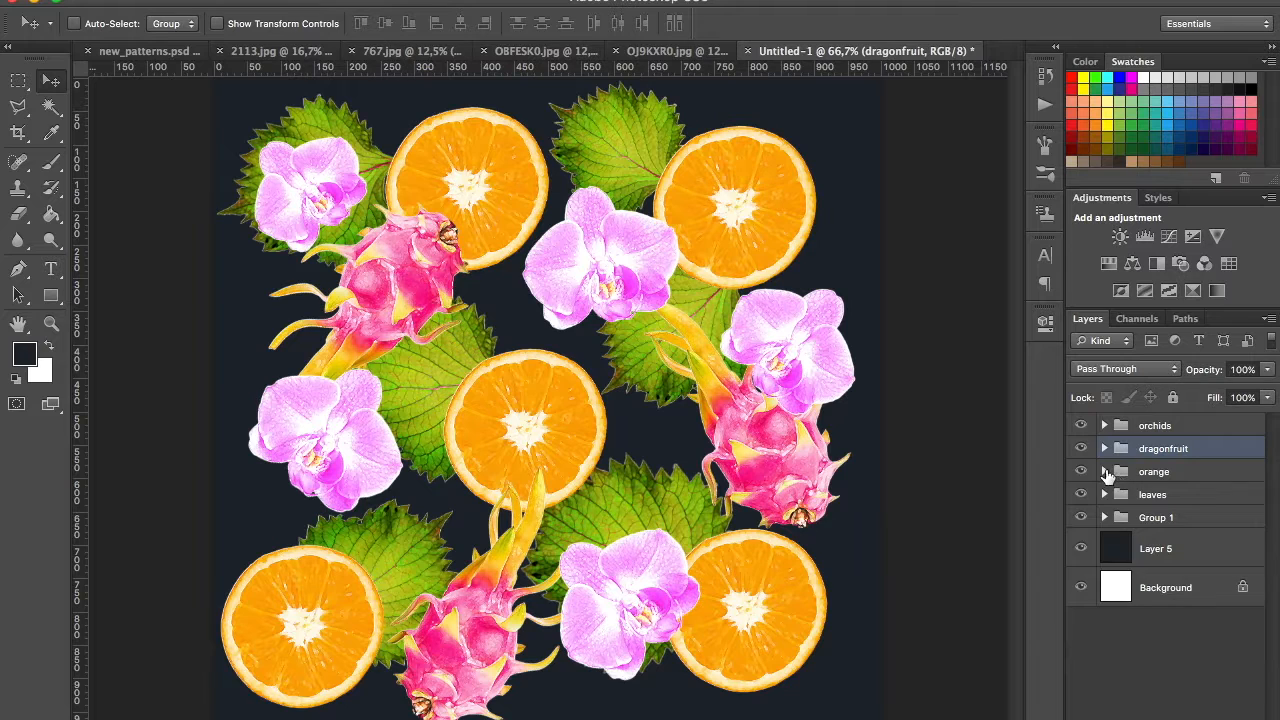
Step: Add a Hue/Saturation adjustment clipped to Layer 1 copy 4 in the orange group
click(1105, 471)
click(1180, 502)
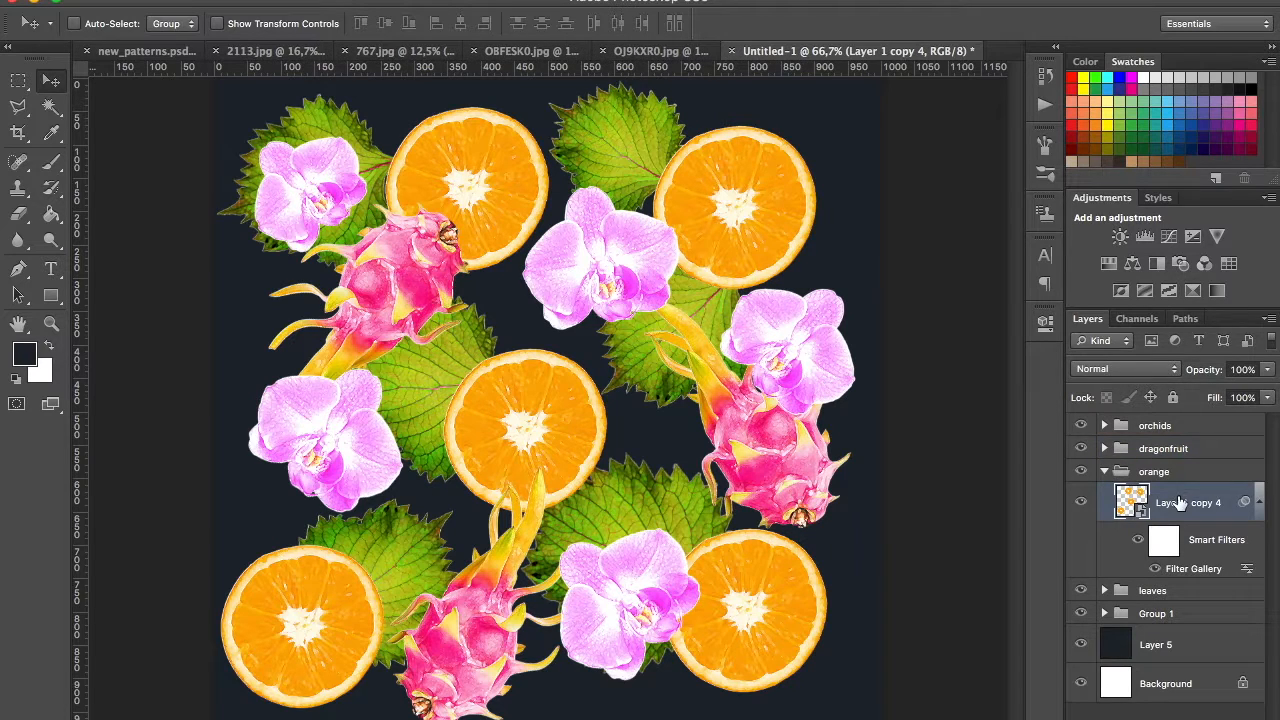
click(1108, 264)
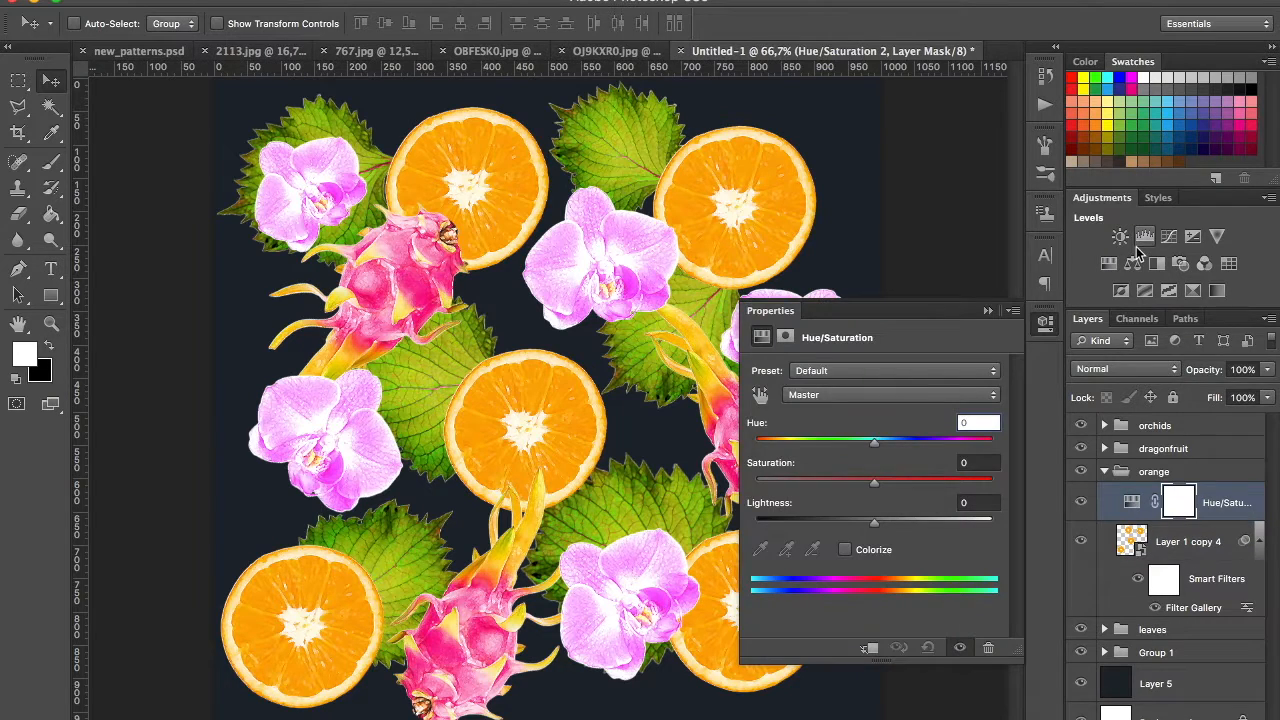
alt+click(1229, 519)
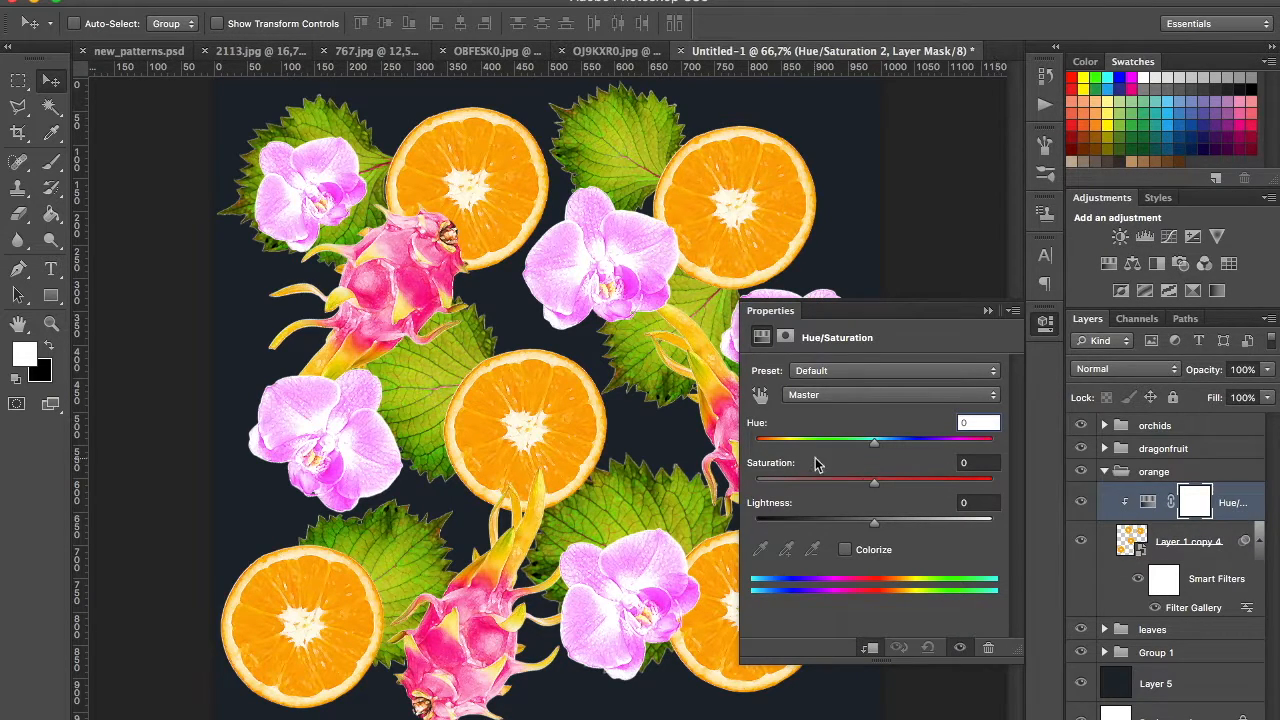
Step: Set the oranges' Hue to +1, Saturation to +26 and Lightness to +24, and collapse their group
drag(876, 443, 865, 449)
drag(874, 521, 906, 478)
drag(862, 440, 835, 440)
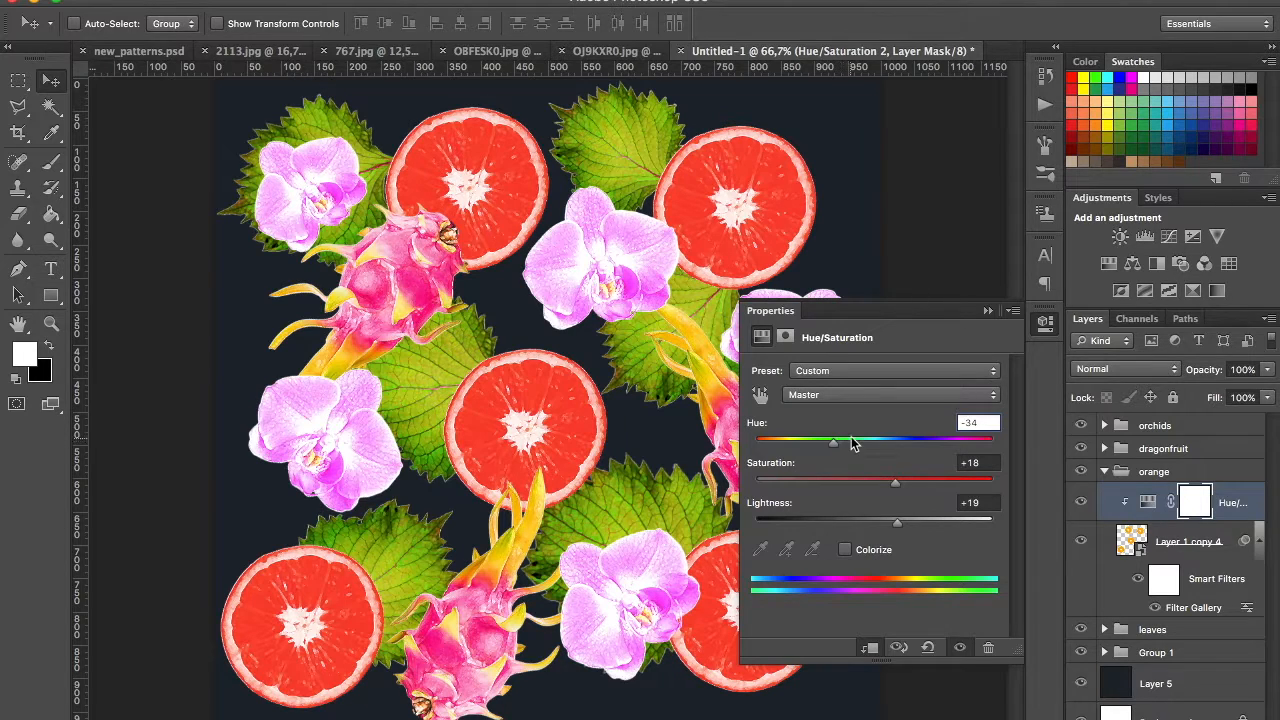
drag(834, 443, 875, 442)
drag(902, 520, 878, 515)
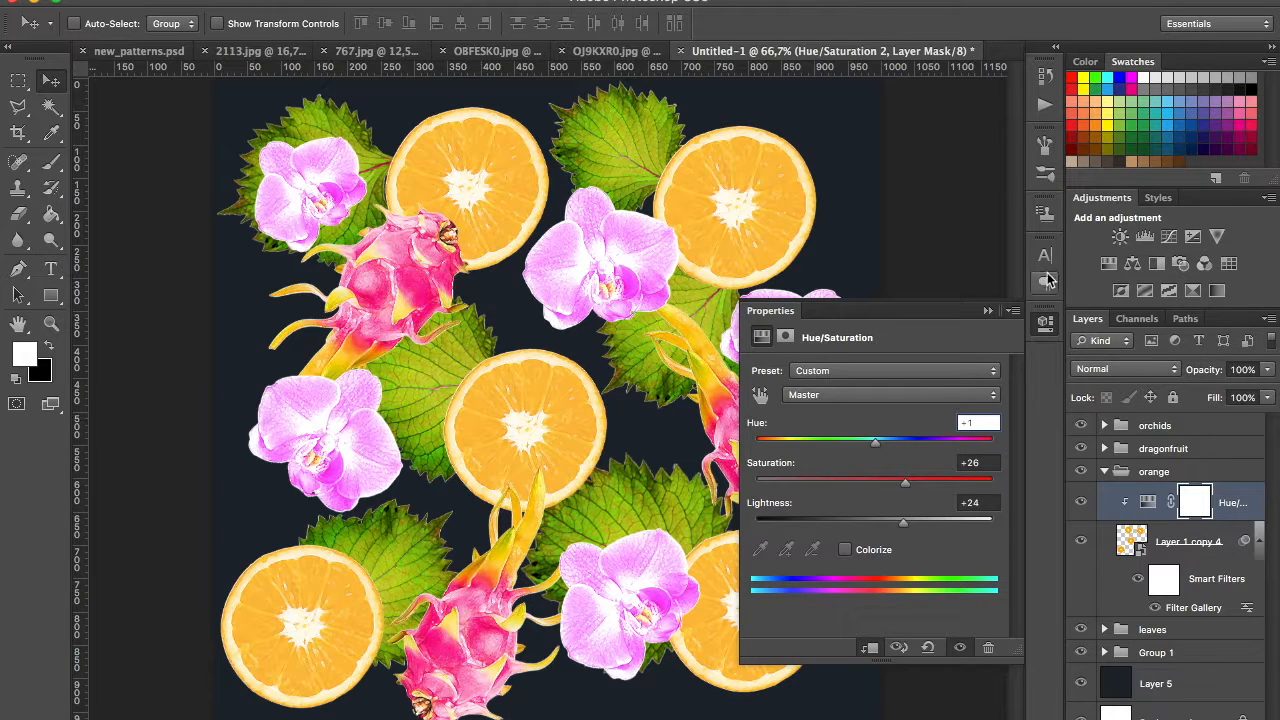
click(988, 311)
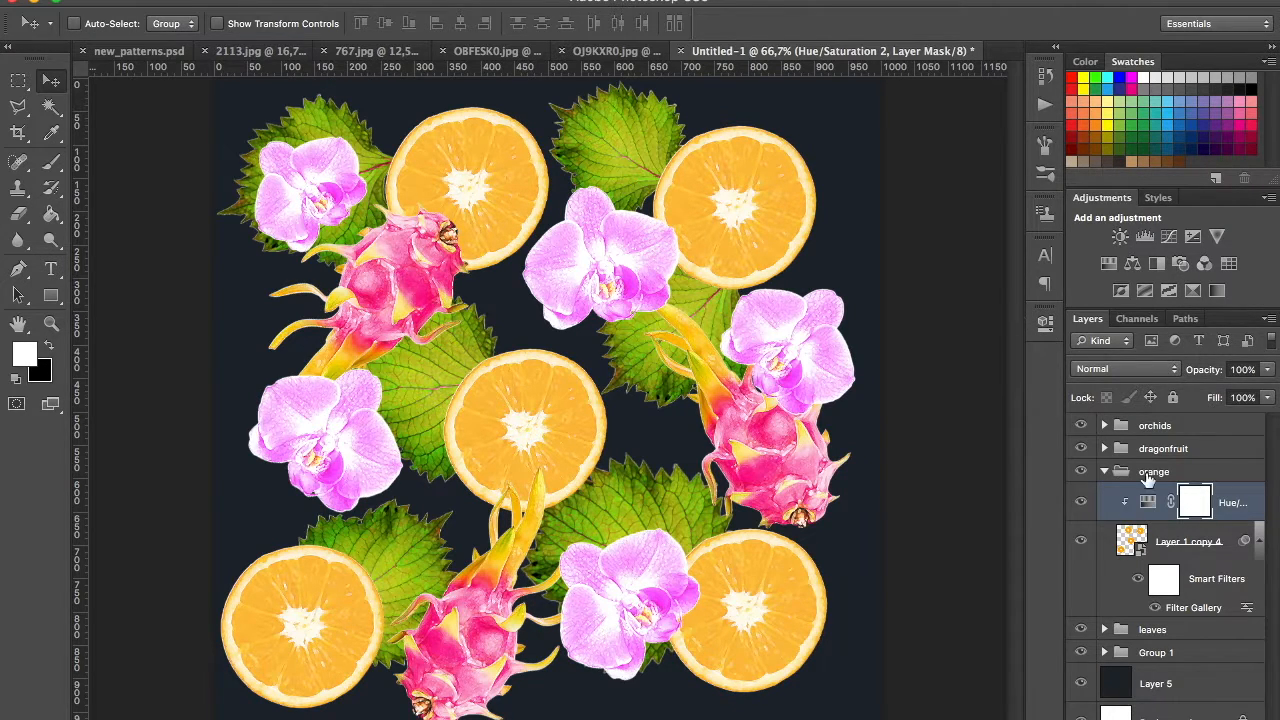
click(1104, 471)
Step: Expand the leaves group and add a Channel Mixer adjustment clipped to Layer 4 copy 5
click(1105, 494)
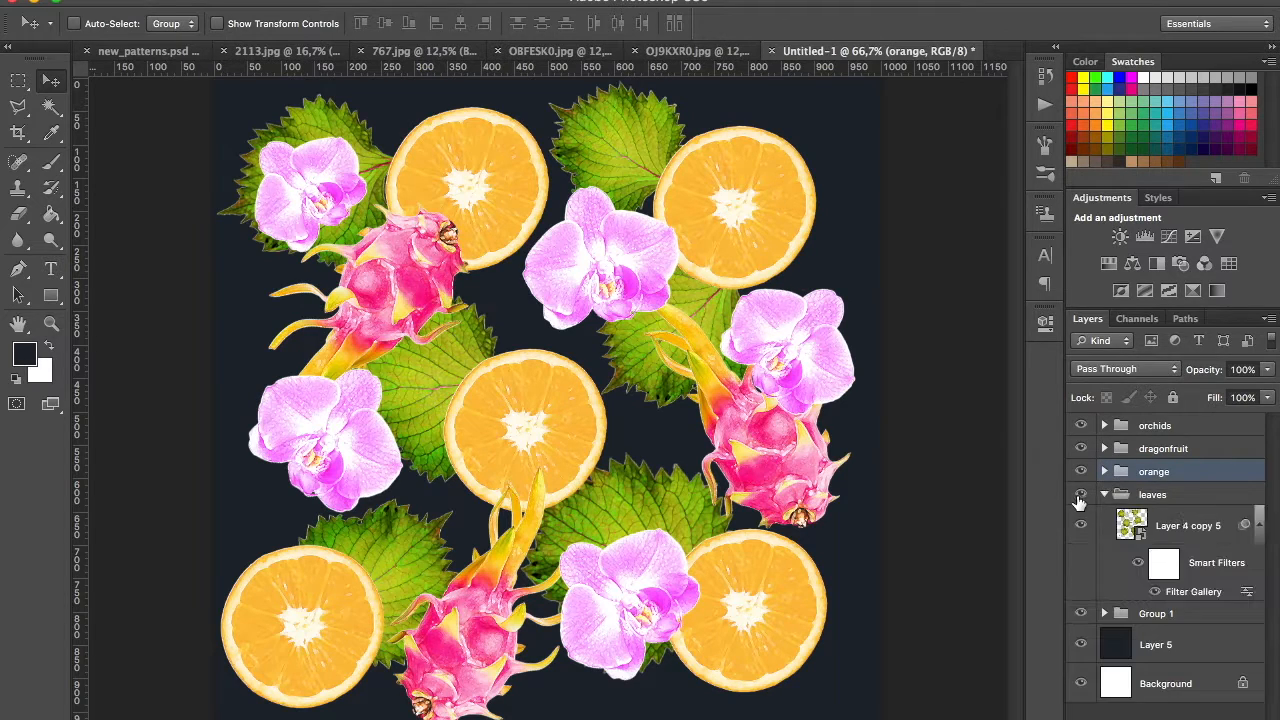
click(1172, 528)
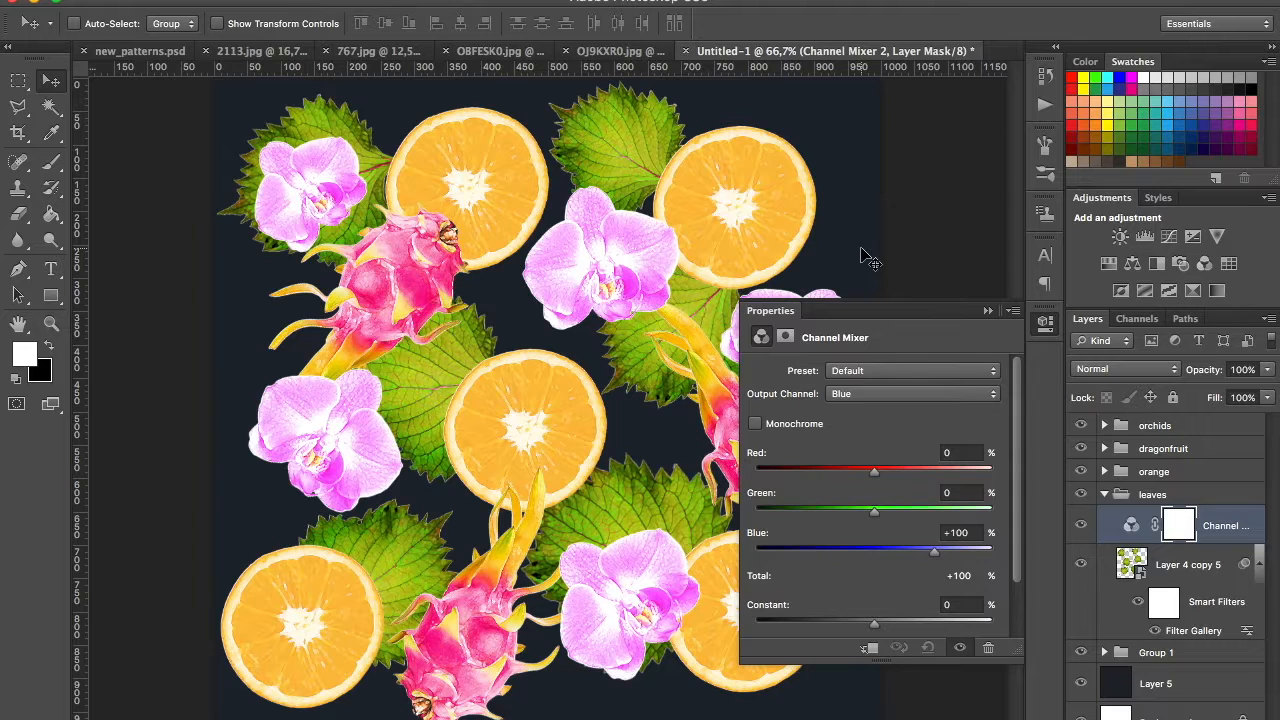
alt+click(1232, 544)
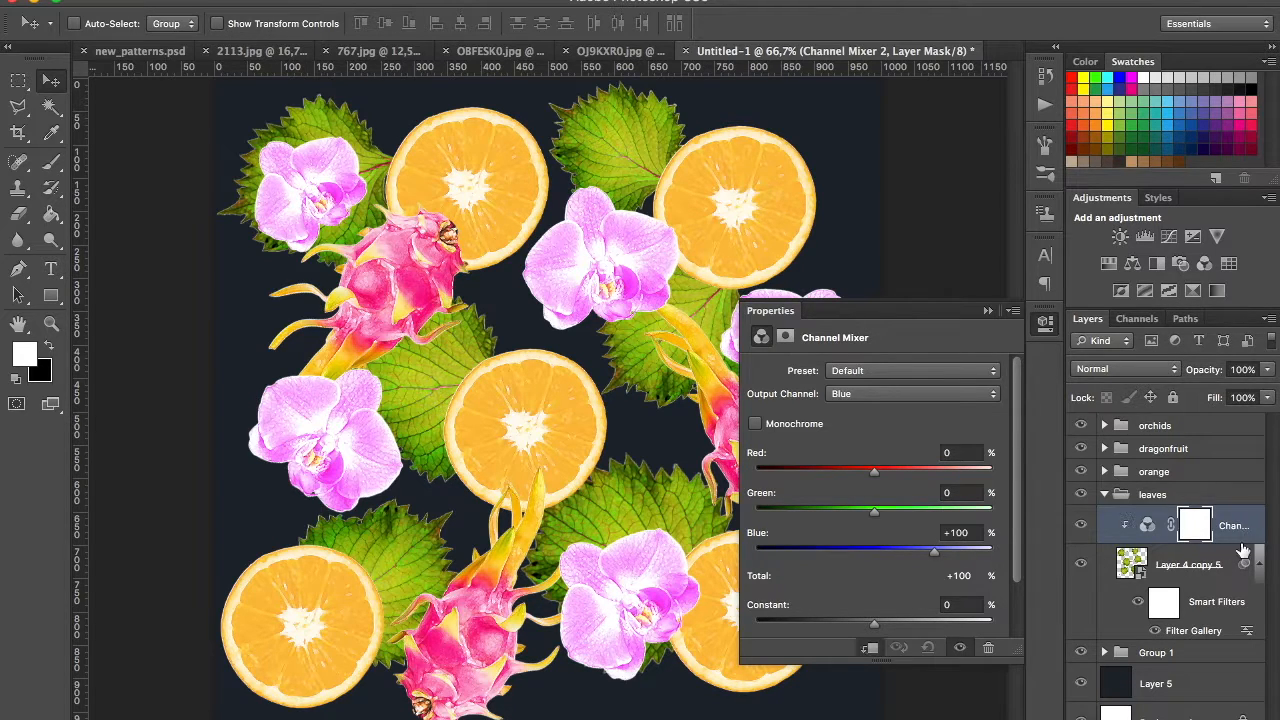
Step: Try the leaves' Blue output at Red -5, Green -13, Blue +10, and in the Red output raise Green to +111 and adjust Red and Blue
drag(877, 477, 864, 514)
drag(935, 551, 880, 552)
click(919, 392)
click(906, 369)
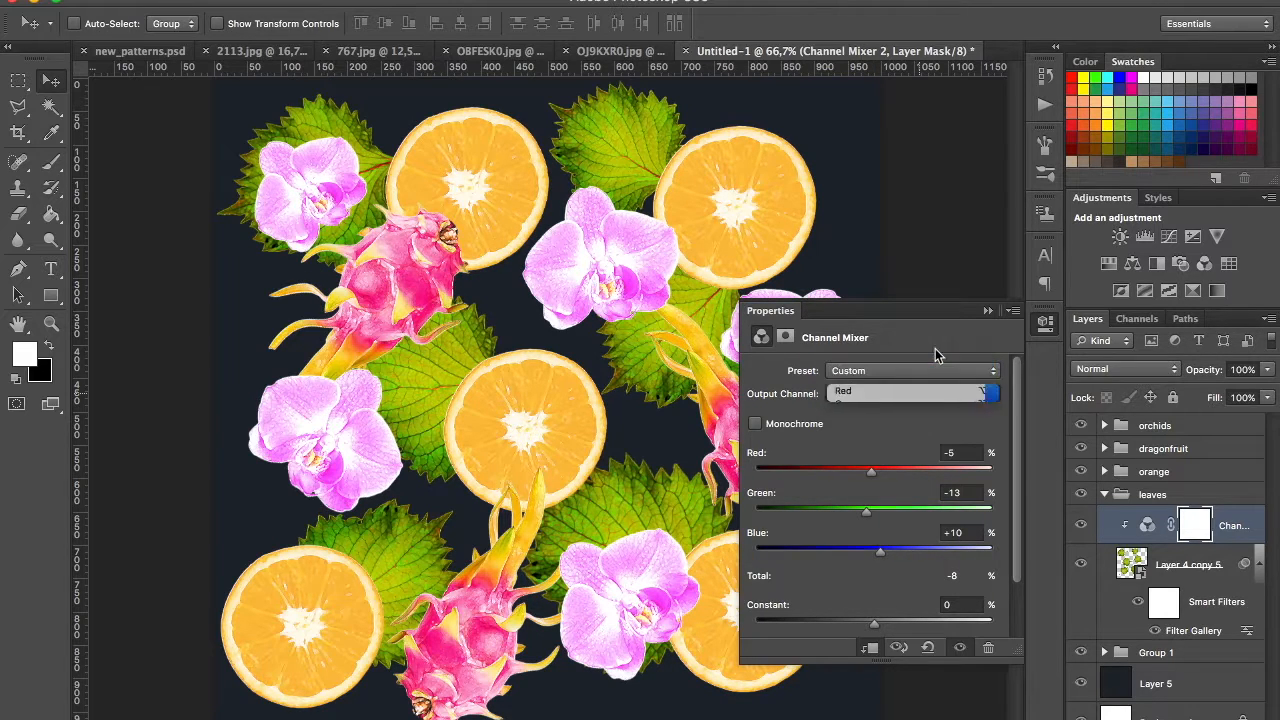
drag(931, 469, 940, 512)
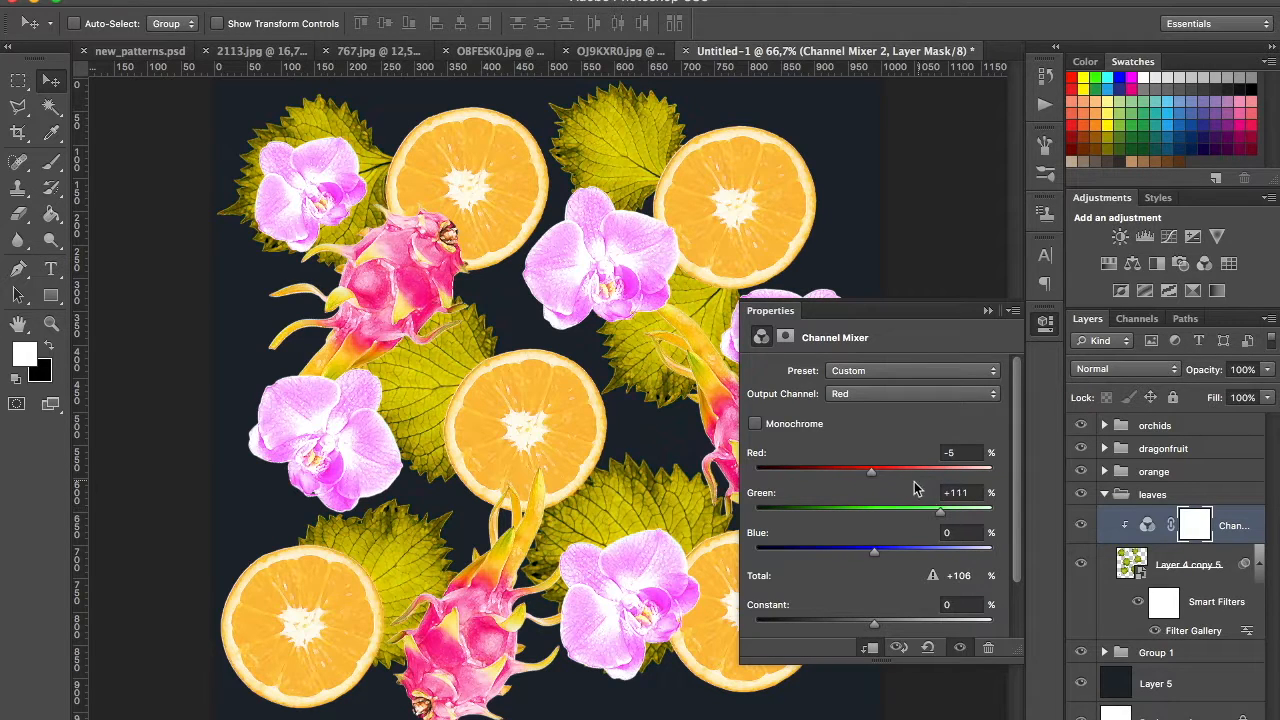
drag(871, 471, 893, 471)
mouse_move(877, 561)
mouse_down()
mouse_move(836, 557)
mouse_move(895, 565)
mouse_move(856, 547)
mouse_up()
Step: Try the leaves' Green output channel at Red +18, Green +97 and Blue +32
click(914, 393)
click(886, 405)
mouse_move(878, 473)
mouse_down()
mouse_move(843, 478)
mouse_move(885, 472)
mouse_up()
mouse_move(934, 511)
mouse_down()
mouse_move(850, 516)
mouse_move(934, 514)
mouse_up()
mouse_move(875, 551)
mouse_down()
mouse_move(917, 549)
mouse_move(806, 556)
mouse_move(897, 550)
mouse_up()
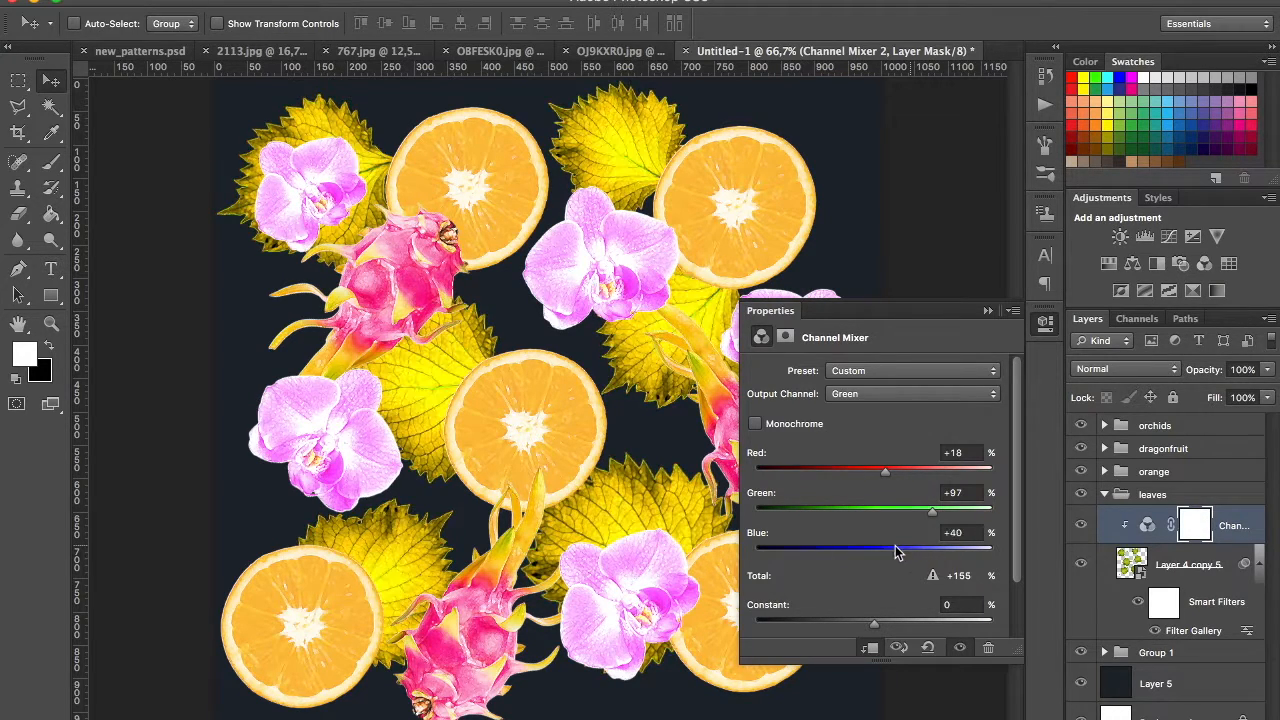
Step: Try the leaves' Blue output channel with Green +104, Blue -64 and a reduced Red, and close the adjustment properties
click(891, 392)
key(Down)
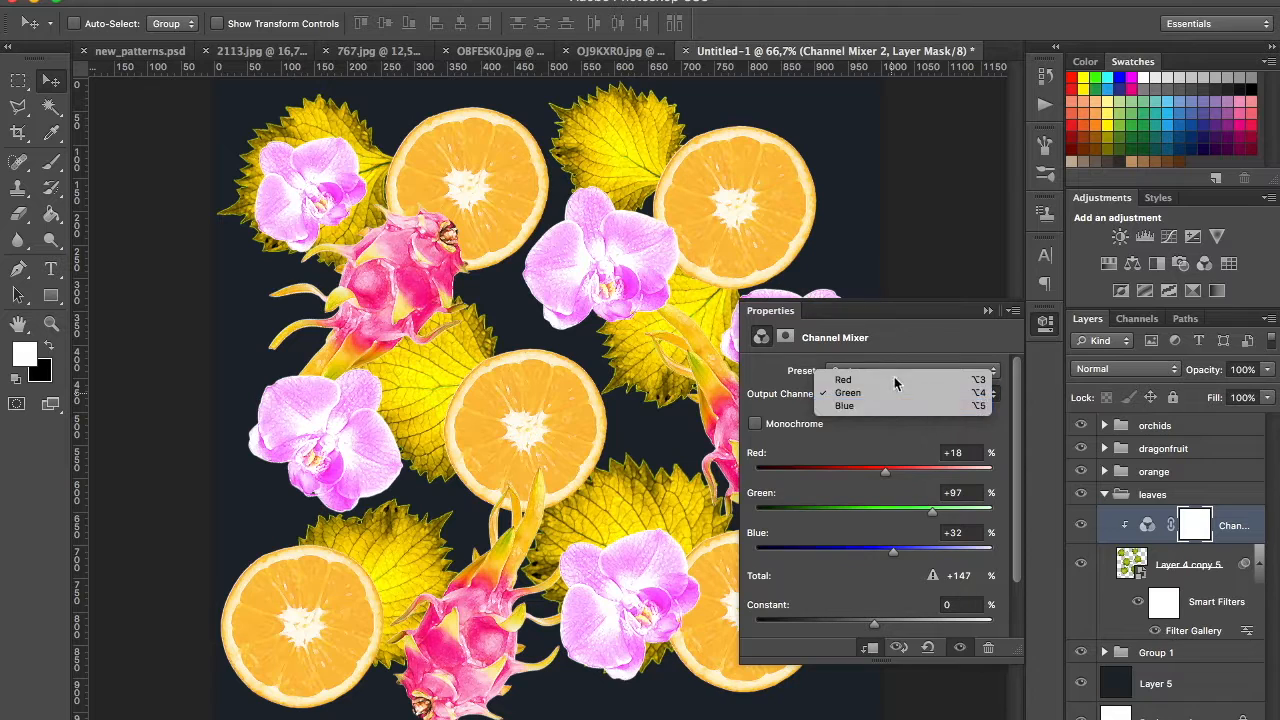
key(Return)
drag(868, 557, 811, 517)
click(847, 511)
drag(871, 474, 935, 476)
drag(815, 515, 932, 514)
mouse_move(828, 553)
mouse_down()
mouse_move(805, 553)
mouse_move(842, 554)
mouse_up()
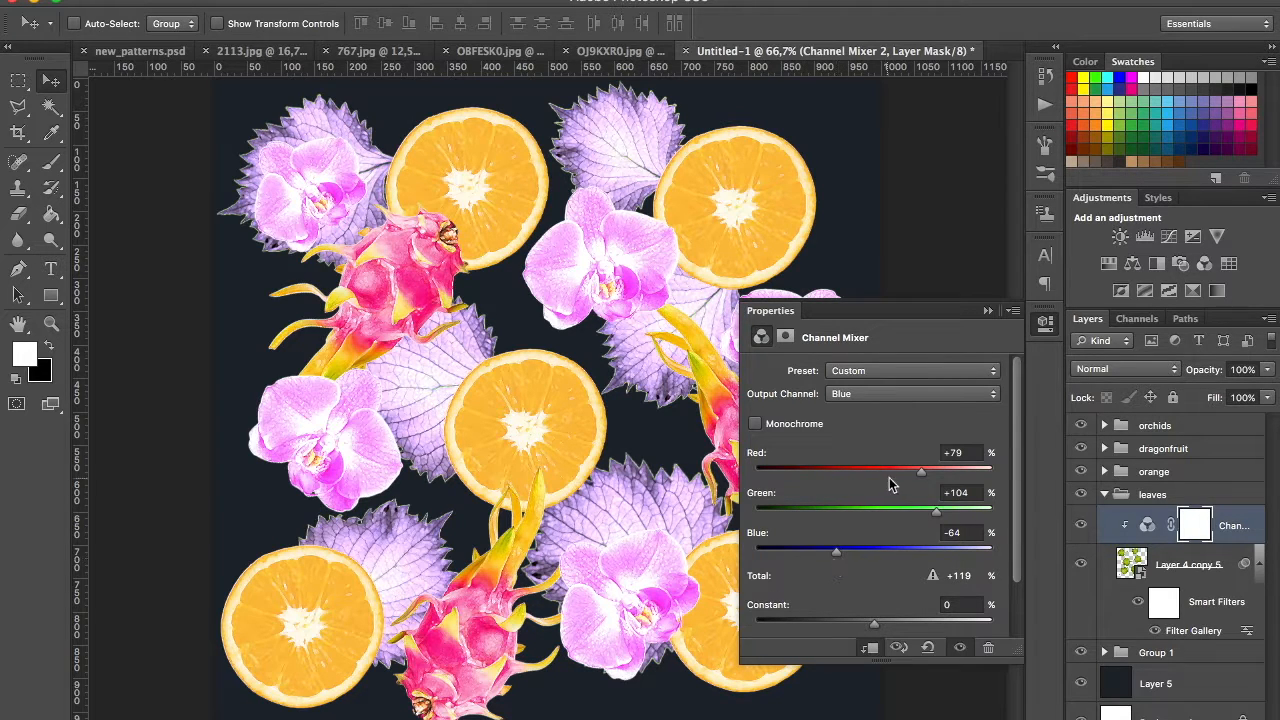
drag(921, 471, 865, 467)
click(1045, 322)
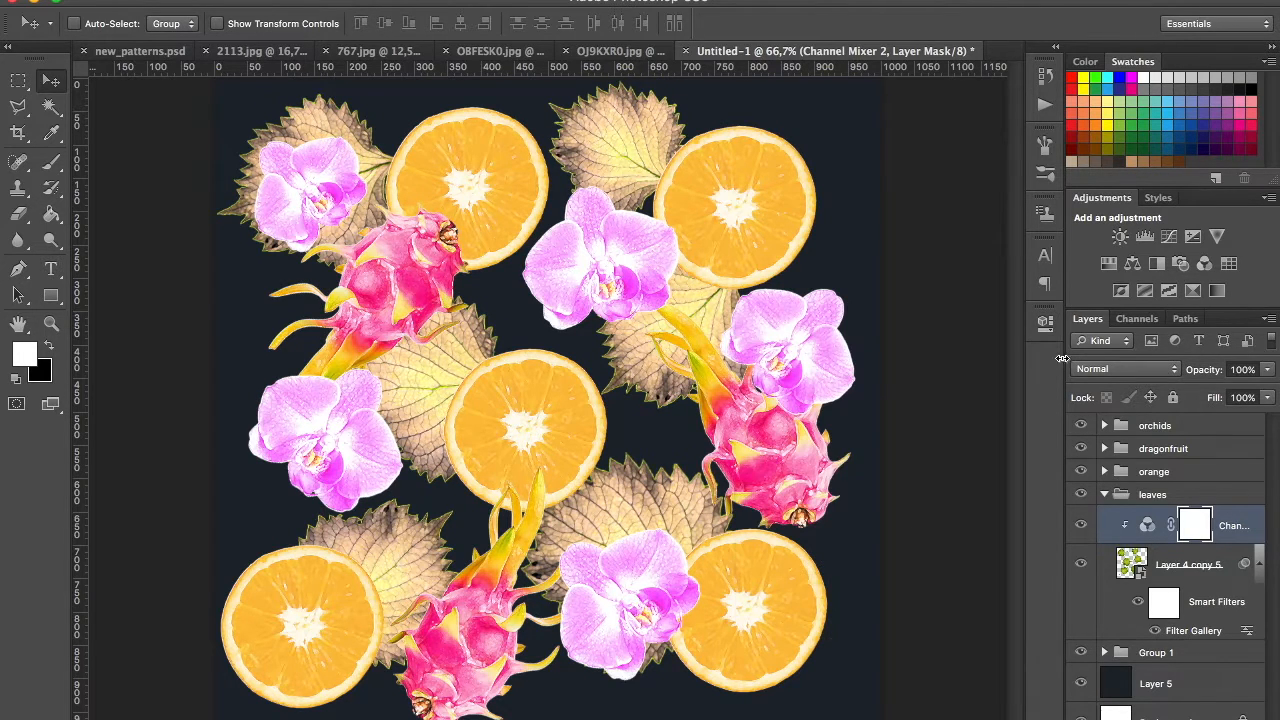
Step: Delete the leaves' Channel Mixer layer and replace it with a Hue/Saturation adjustment clipped to Layer 4 copy 5
key(Delete)
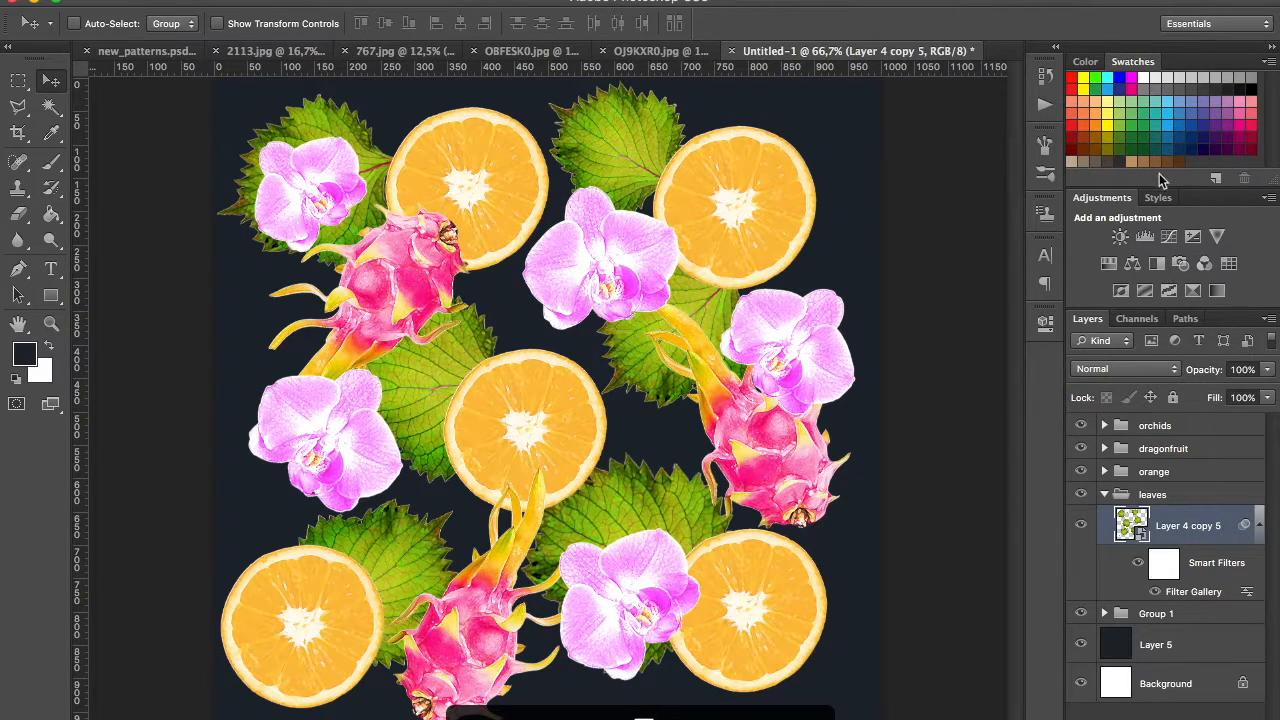
click(1108, 266)
alt+click(1238, 541)
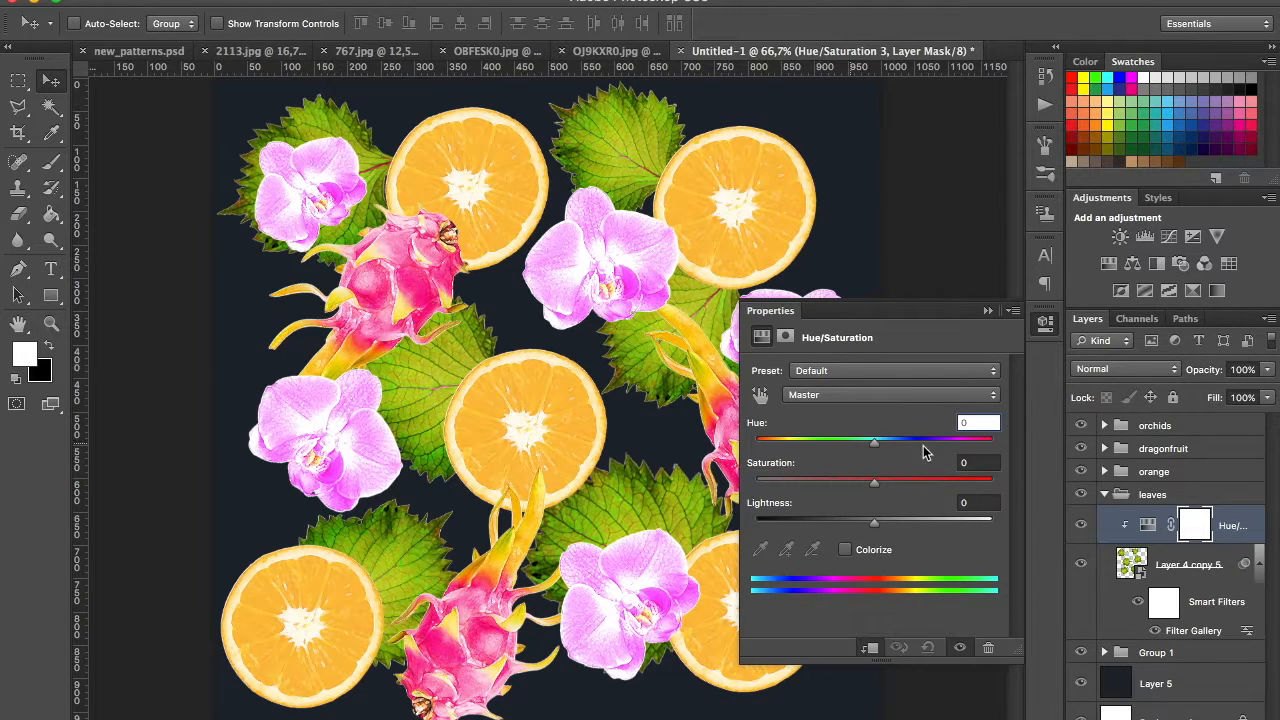
Step: Set the leaves' Hue to +3, Saturation to +16 and Lightness to +11
drag(879, 443, 954, 445)
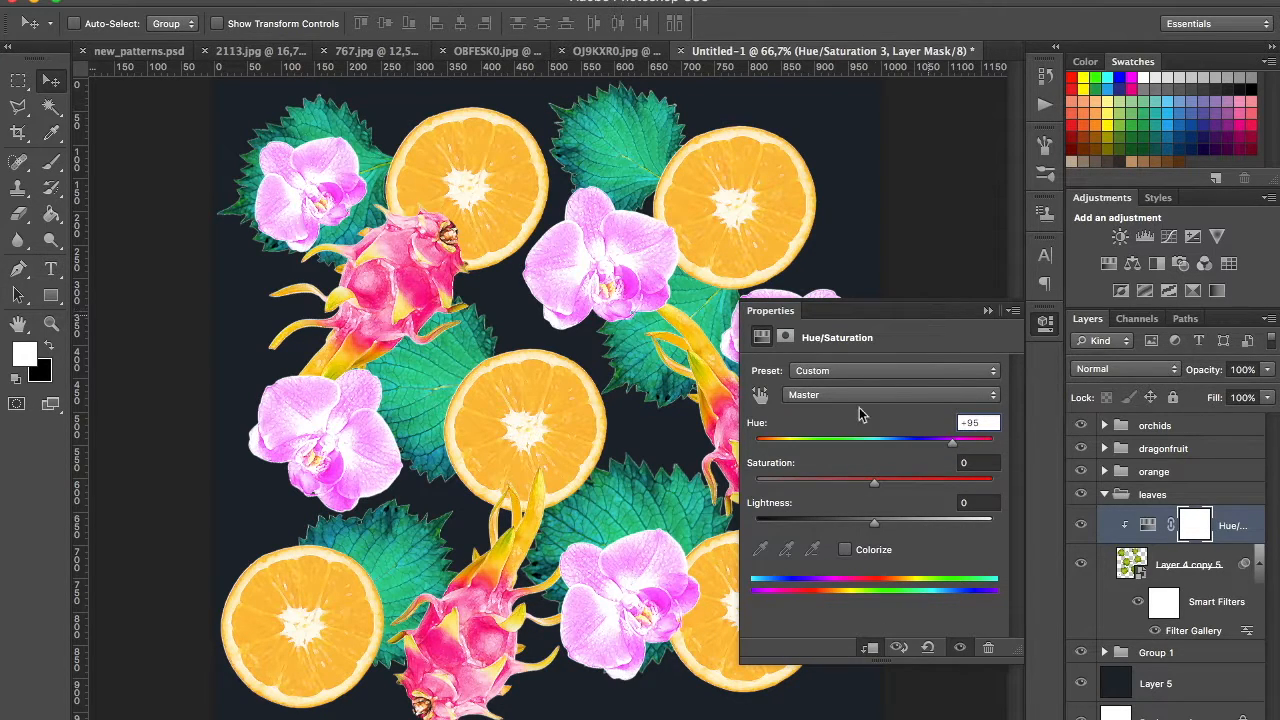
drag(952, 442, 878, 443)
drag(876, 523, 885, 527)
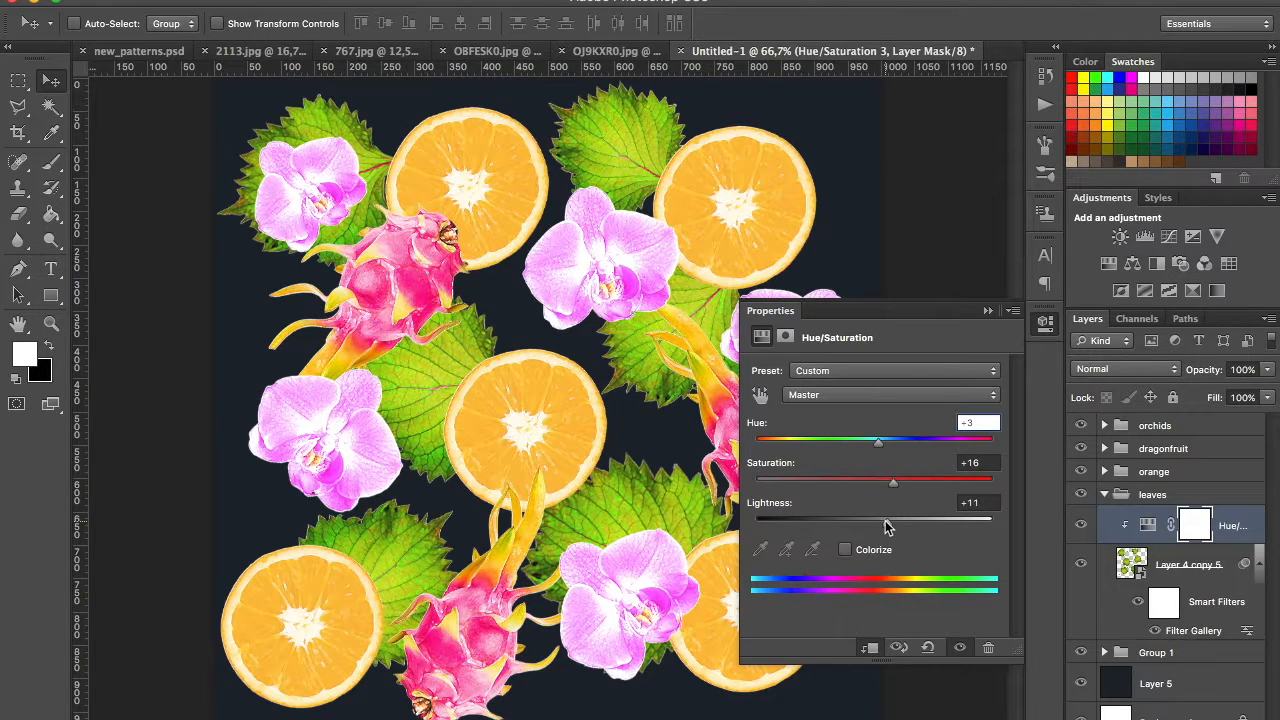
Step: Fine-tune the leaves' Hue and Saturation slightly, close the adjustment properties and collapse the leaves group
drag(877, 445, 888, 484)
click(988, 310)
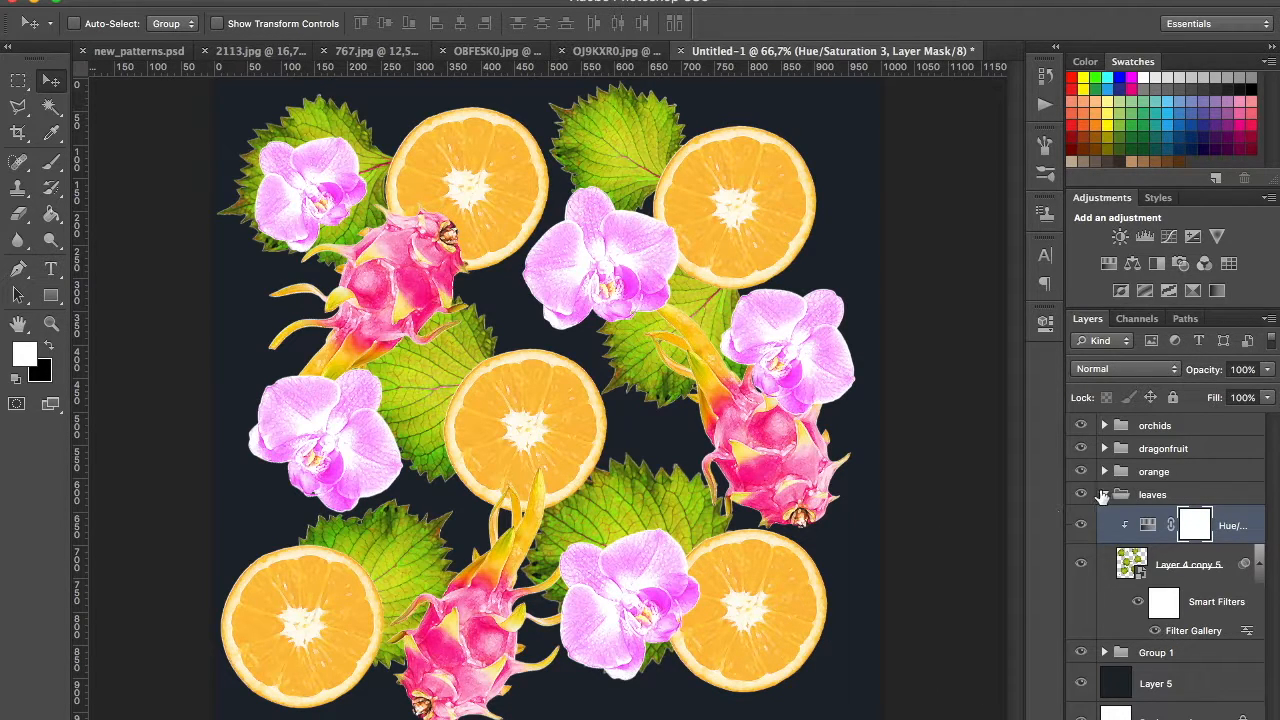
click(1104, 495)
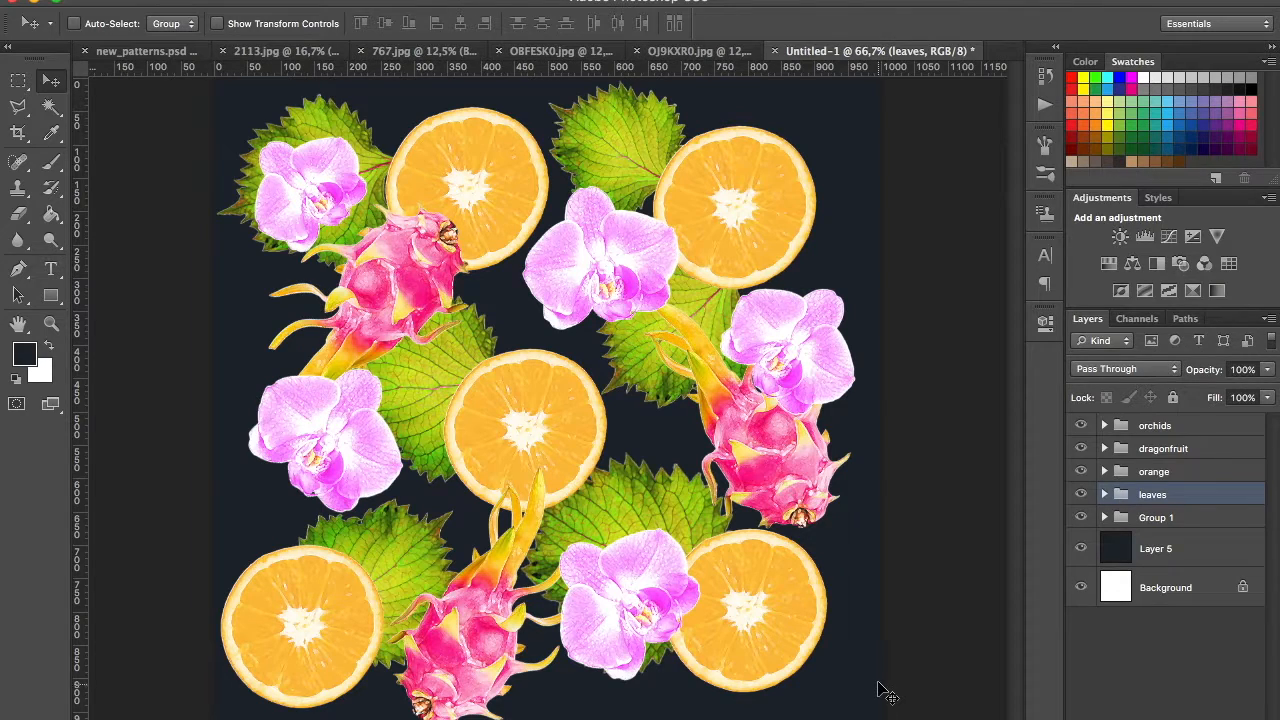